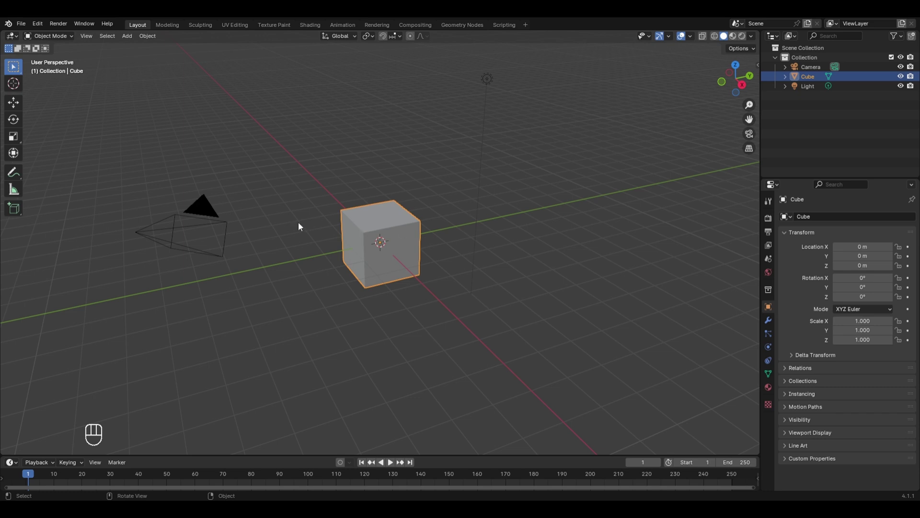
- Delete the default camera, cube and light, add a Suzanne monkey, and shade it smooth
key(a)
key(x)
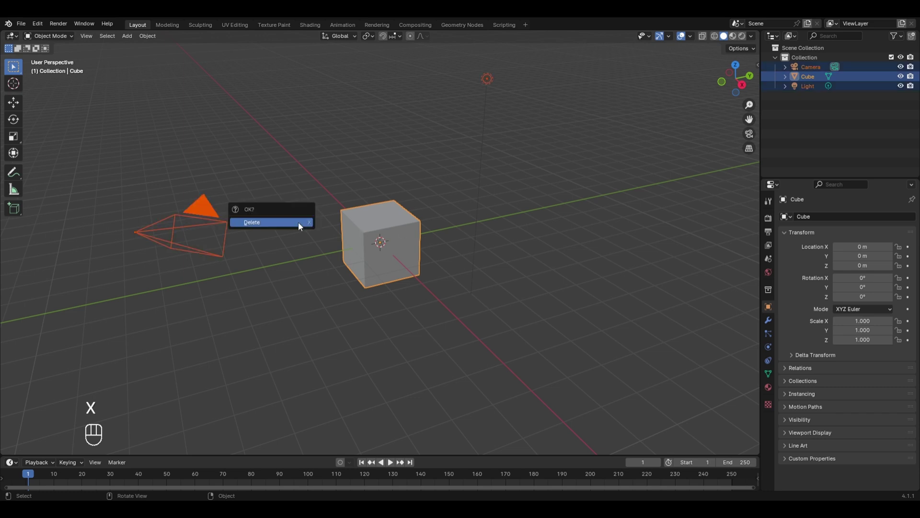
click(299, 221)
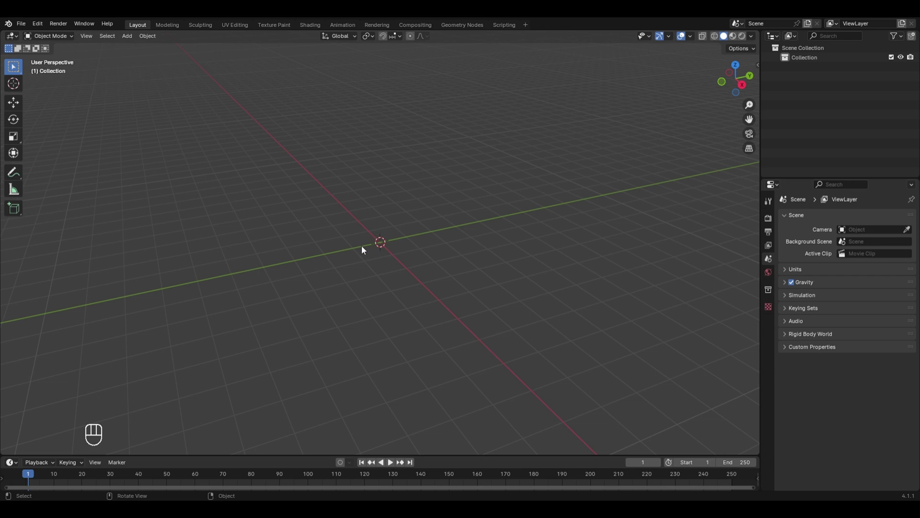
key(shift+a)
mouse_move(339, 259)
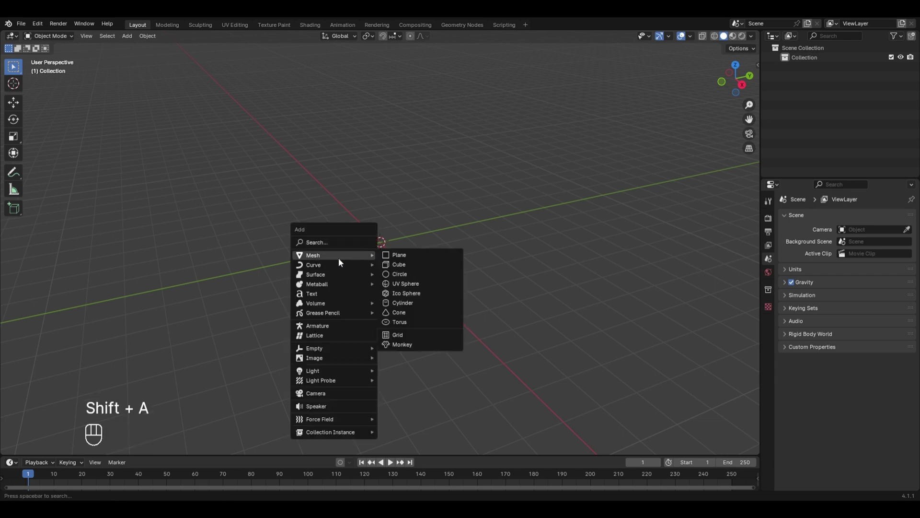
click(405, 342)
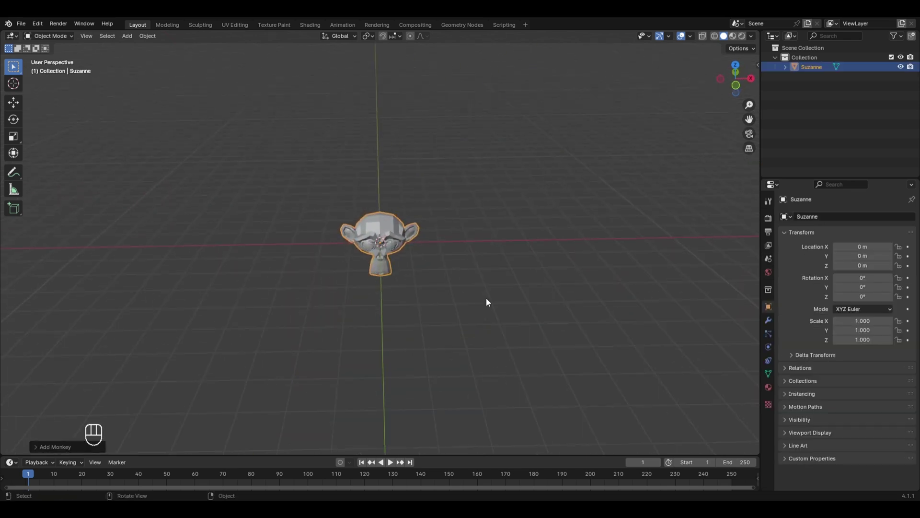
right_click(416, 213)
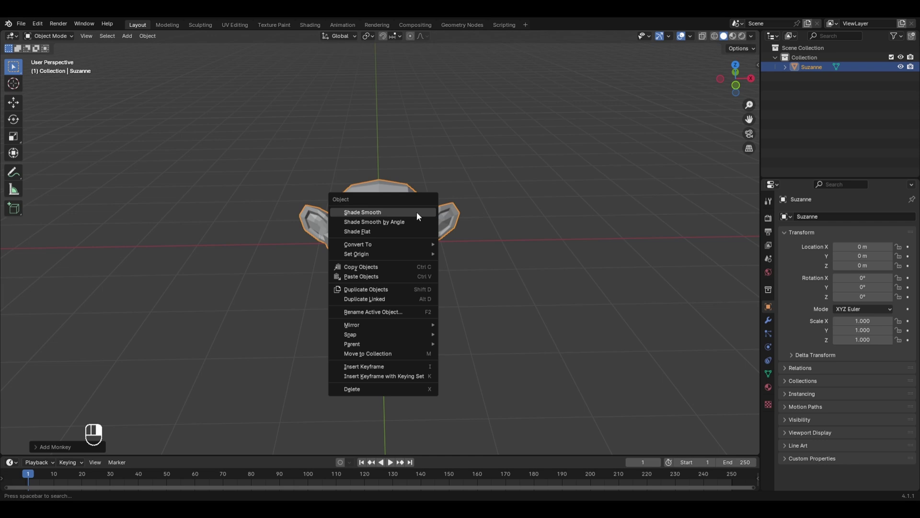
click(416, 212)
- Add a Subdivision Surface modifier to Suzanne with viewport level 3
click(768, 320)
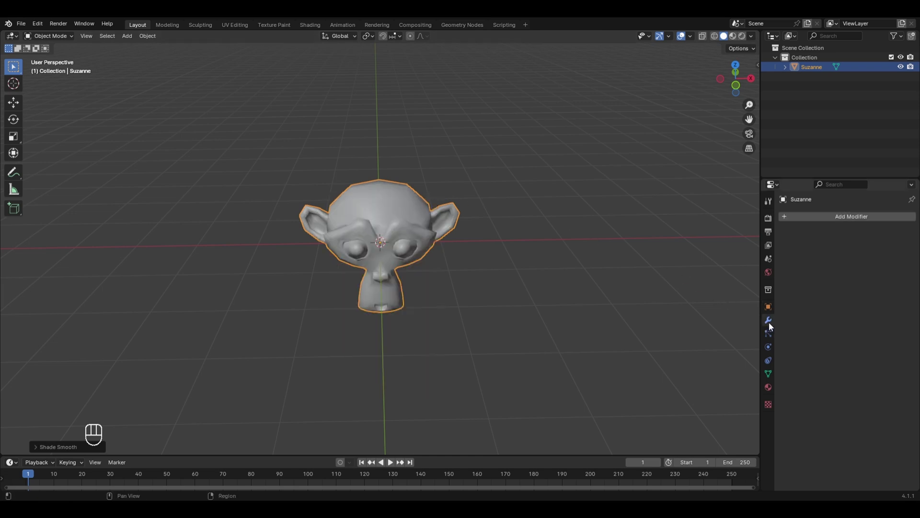
click(849, 222)
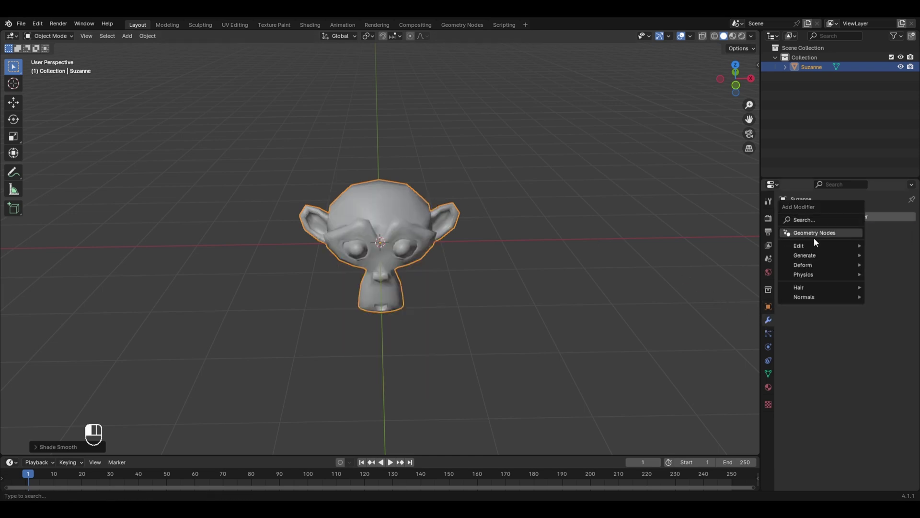
mouse_move(806, 254)
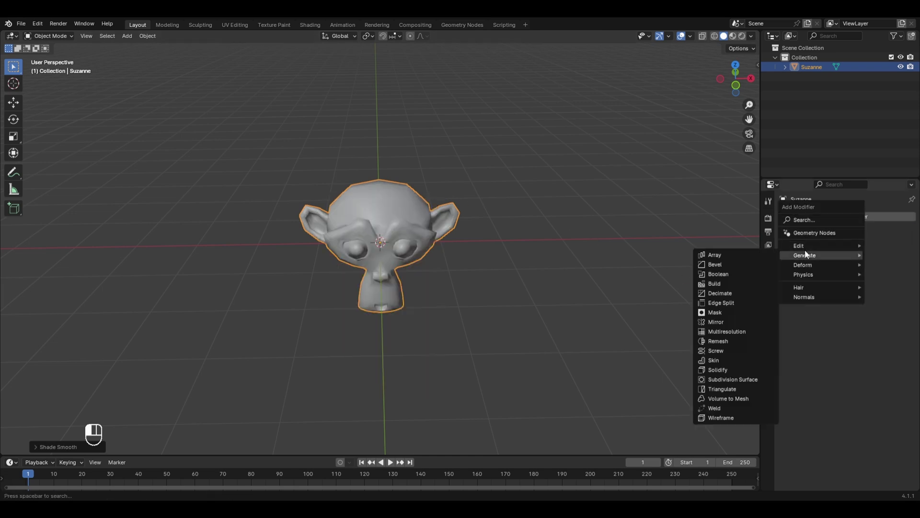
click(713, 379)
click(865, 261)
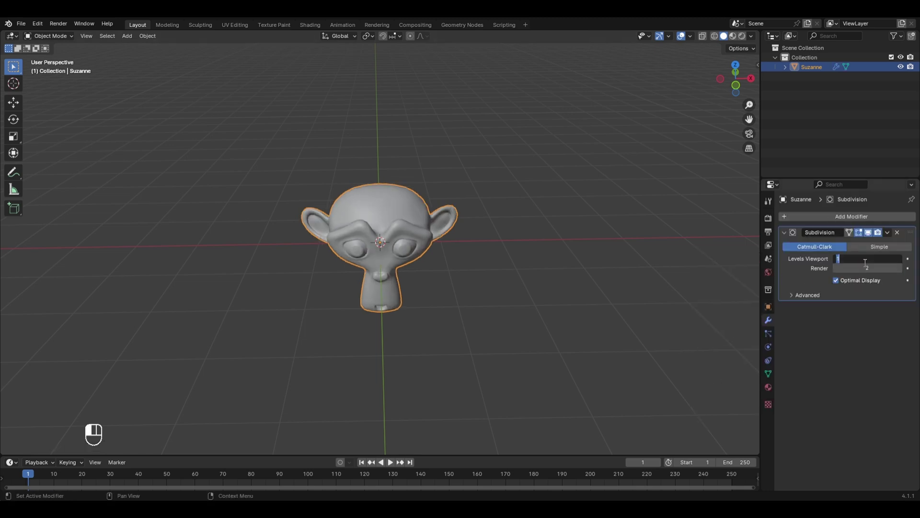
text(3)
key(Return)
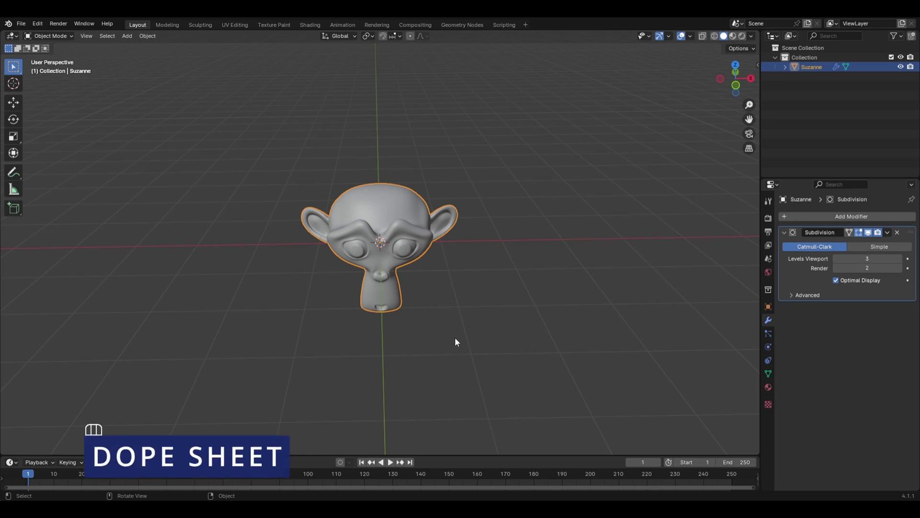
- Enlarge the timeline area and make it a Dope Sheet in Action Editor mode
drag(507, 454, 511, 355)
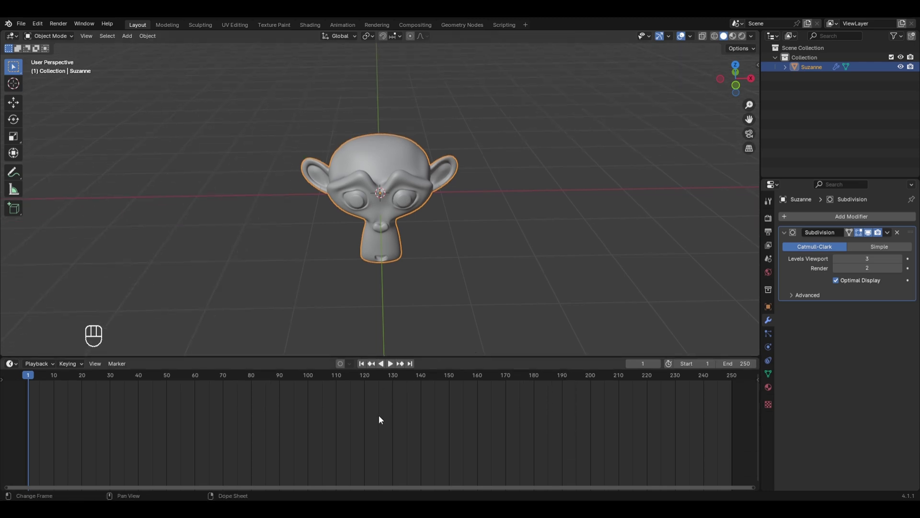
click(10, 365)
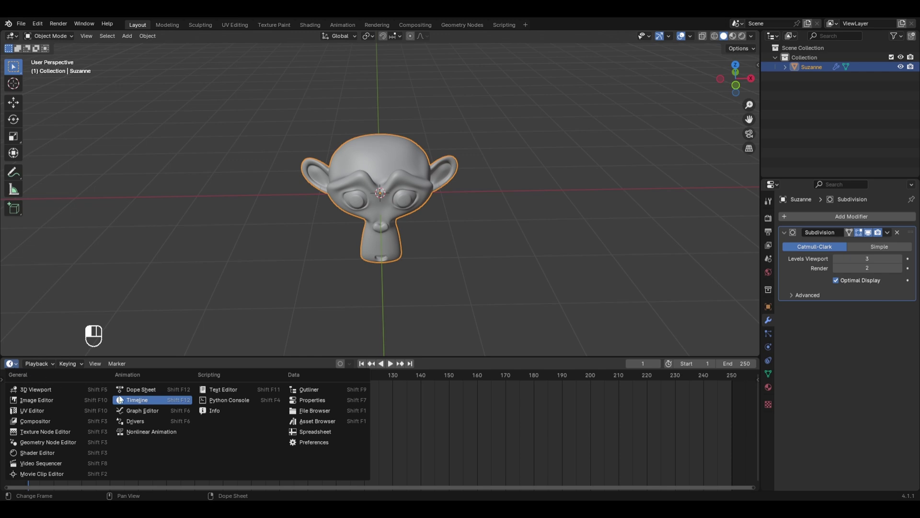
click(137, 392)
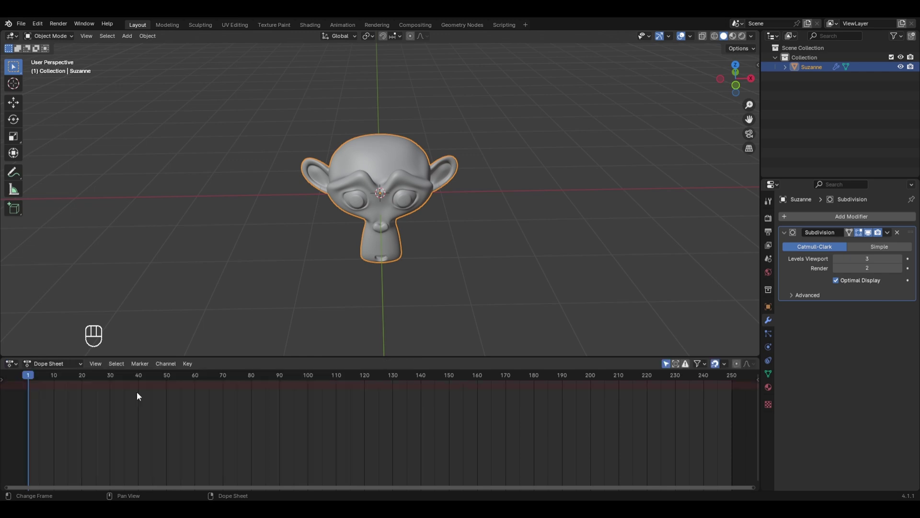
click(67, 366)
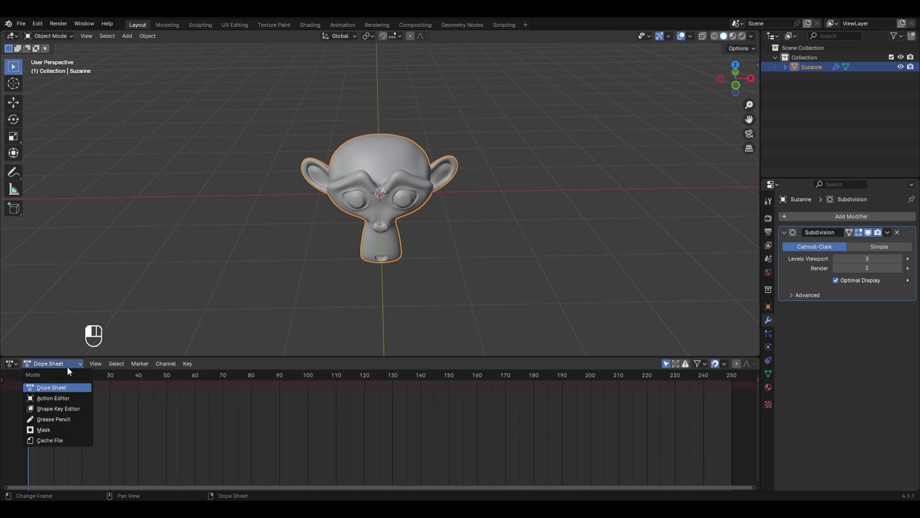
click(63, 398)
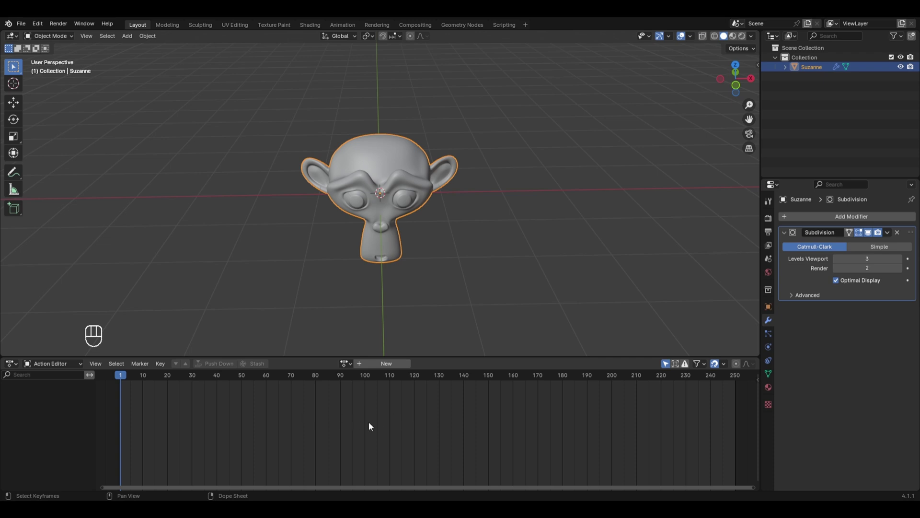
- Split the Action Editor horizontally, enlarge the upper half, and make the lower half Nonlinear Animation
right_click(377, 490)
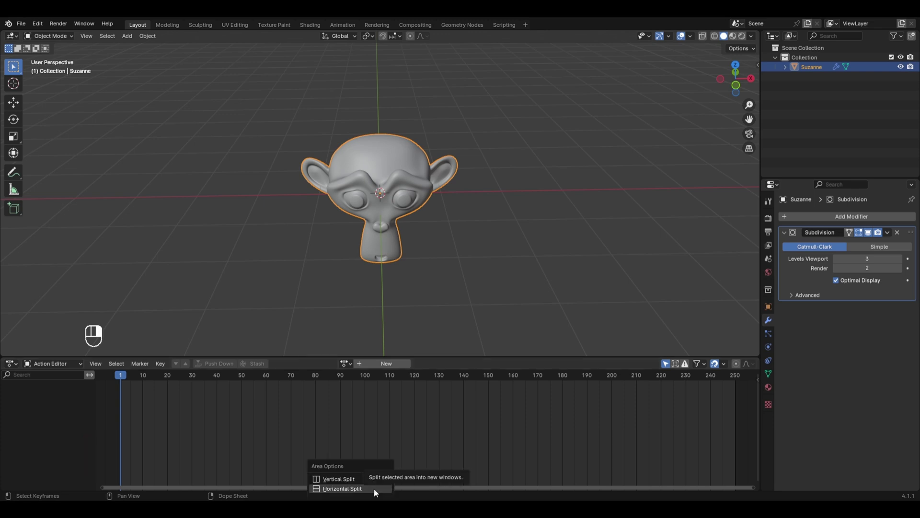
click(374, 488)
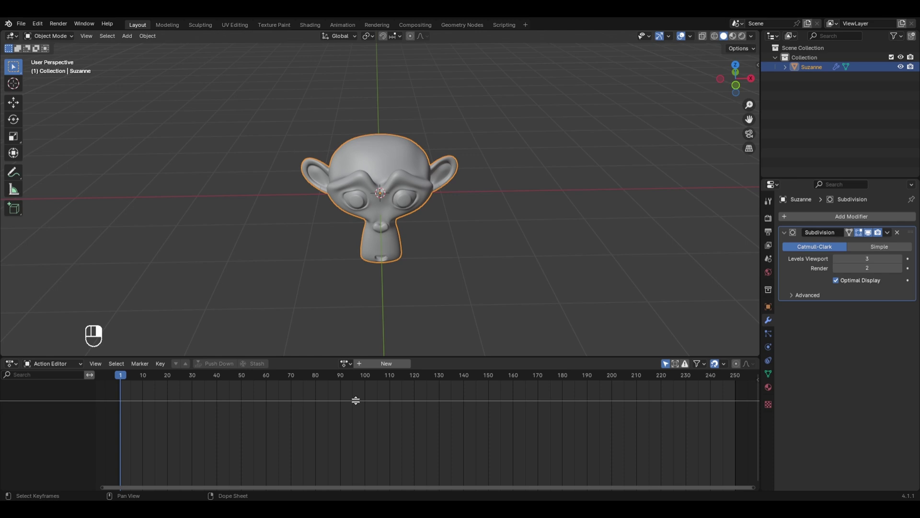
click(356, 400)
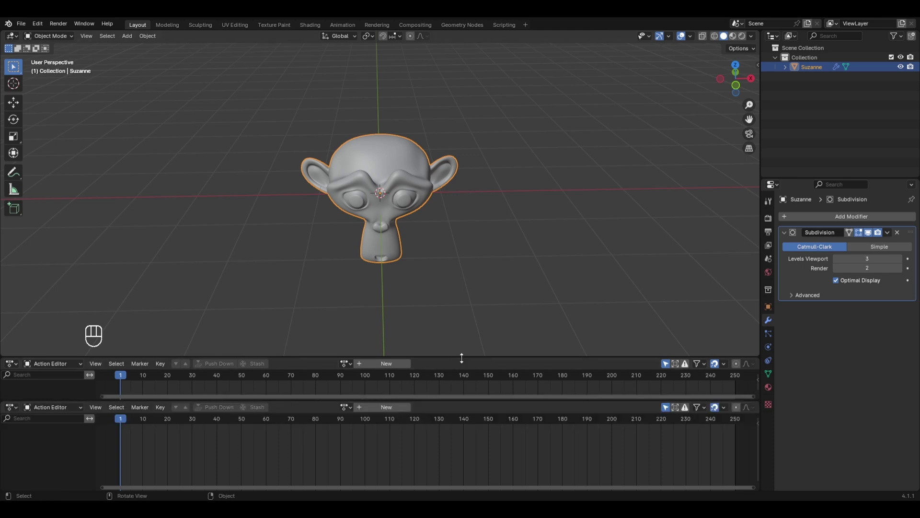
drag(462, 358, 482, 292)
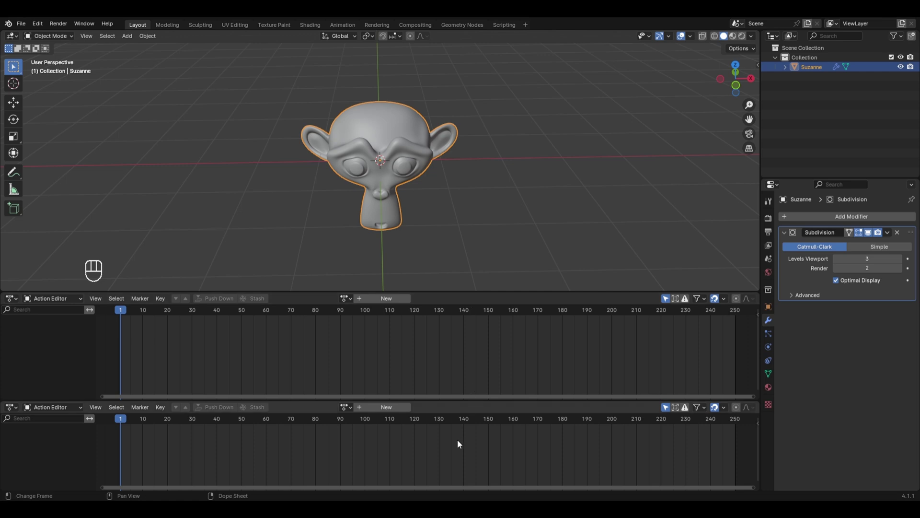
click(11, 408)
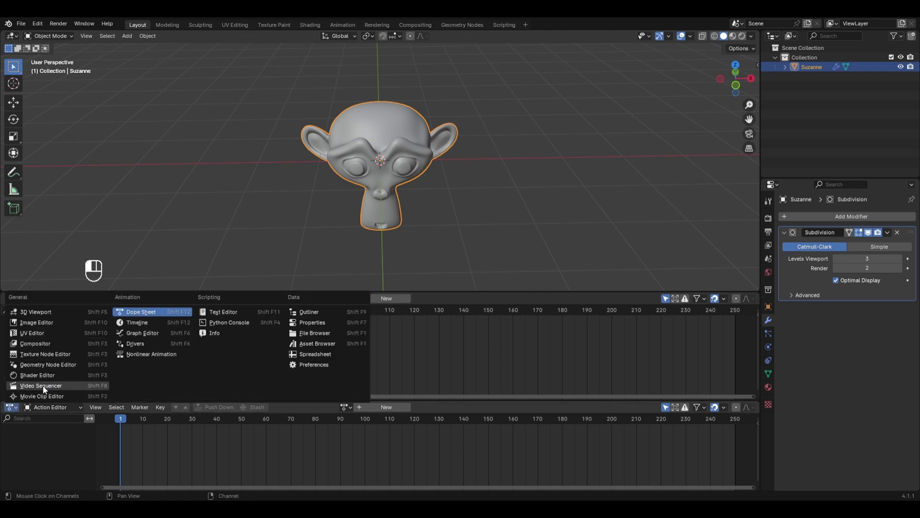
click(139, 354)
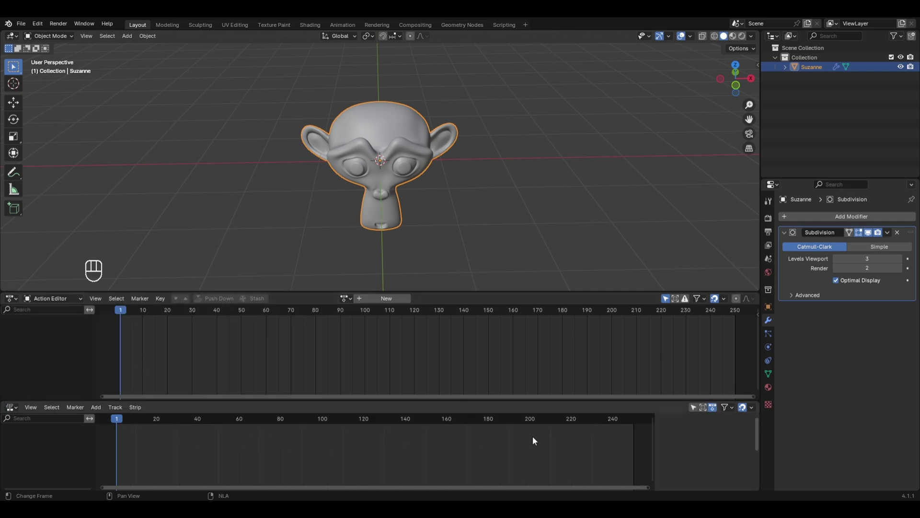
middle_drag(406, 221, 428, 201)
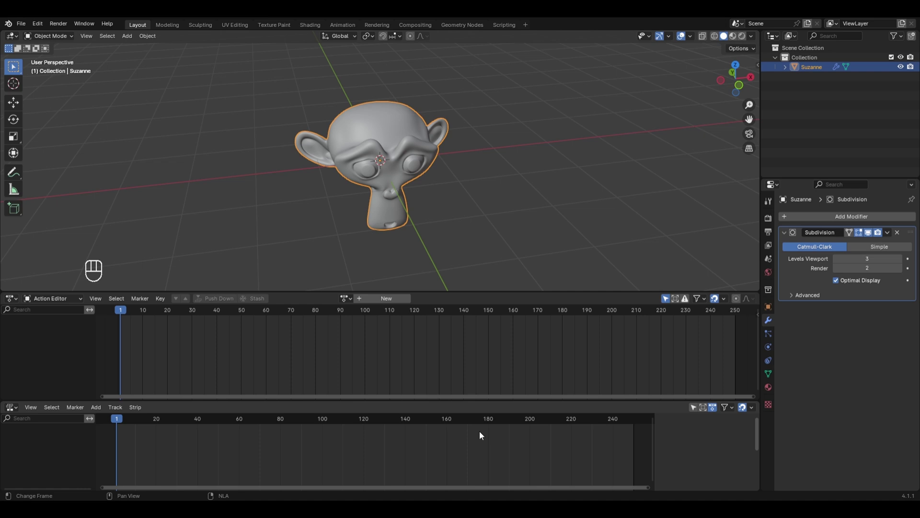
- Insert Suzanne's location keyframes at frames 1 and 100, creating an action named 'Action'
click(404, 295)
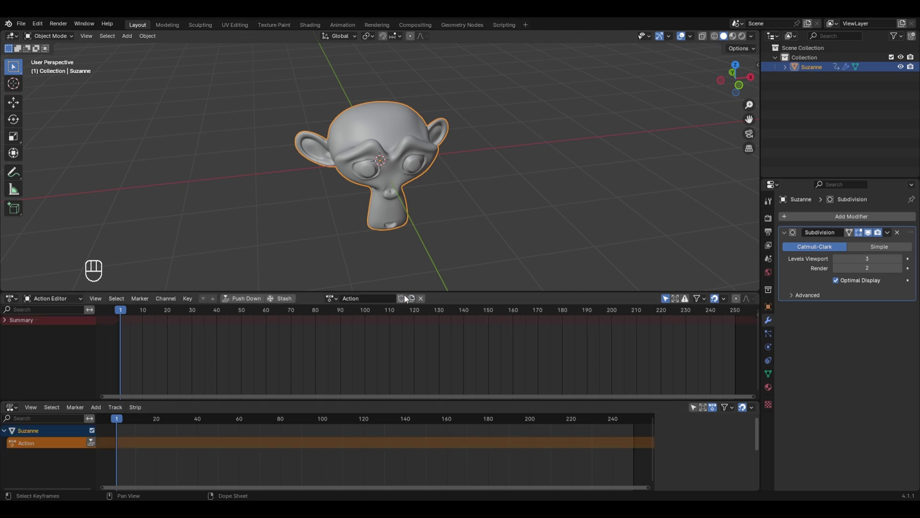
scroll(424, 183, down, 3)
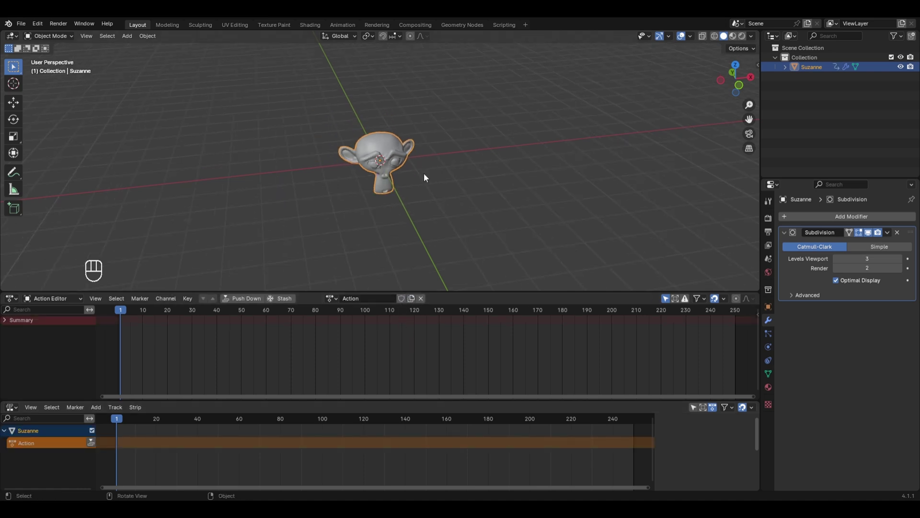
middle_drag(424, 173, 412, 163)
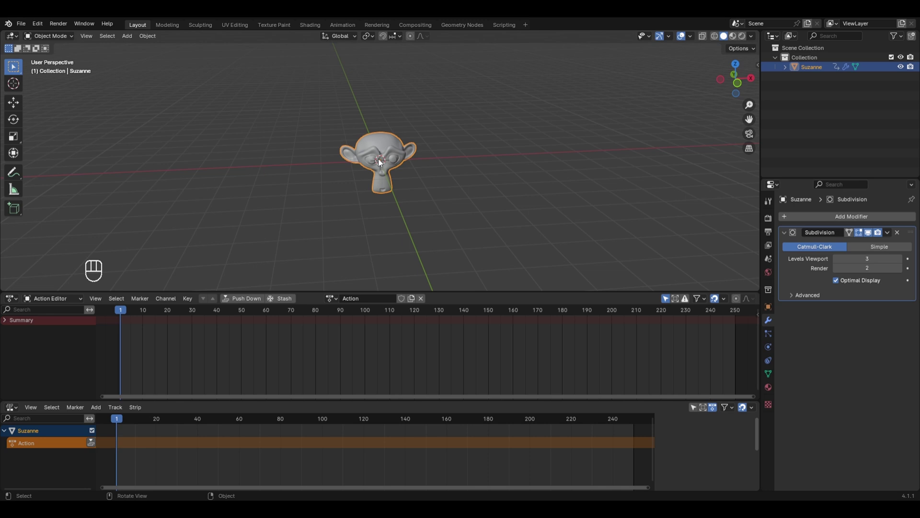
key(ctrl+z)
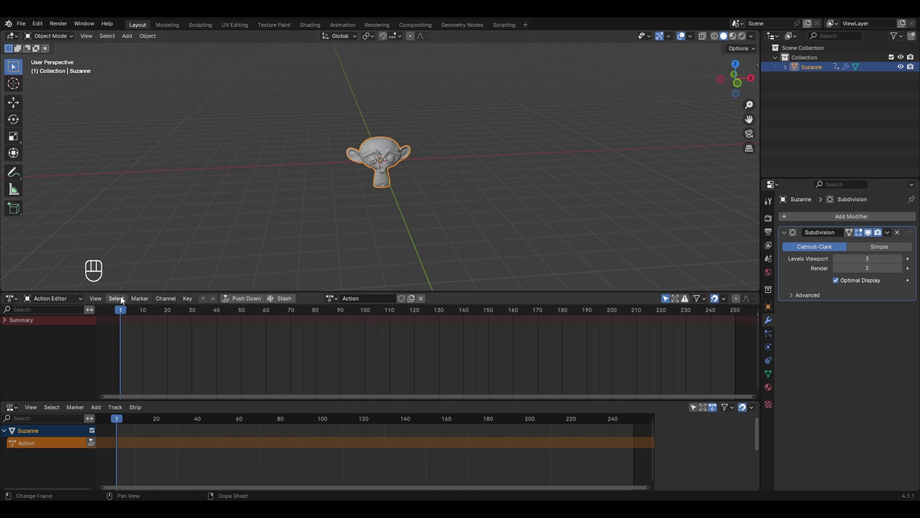
key(i)
click(366, 310)
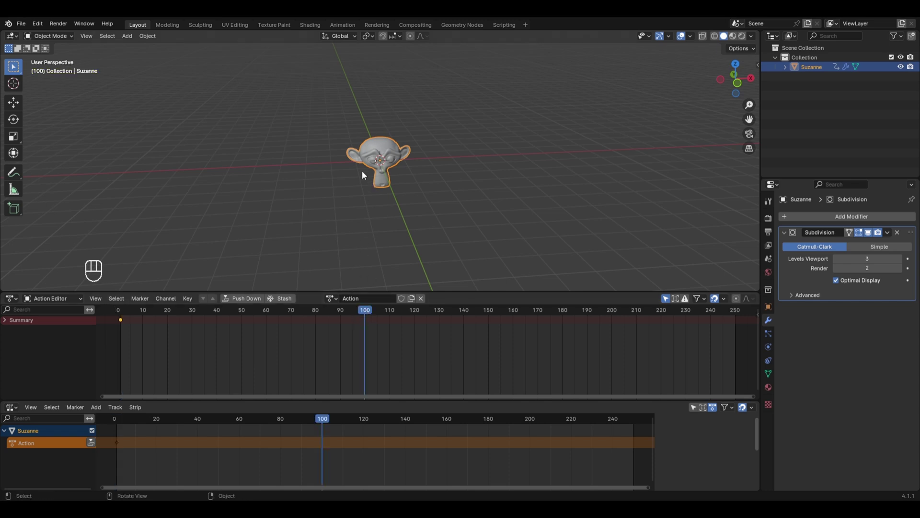
key(i)
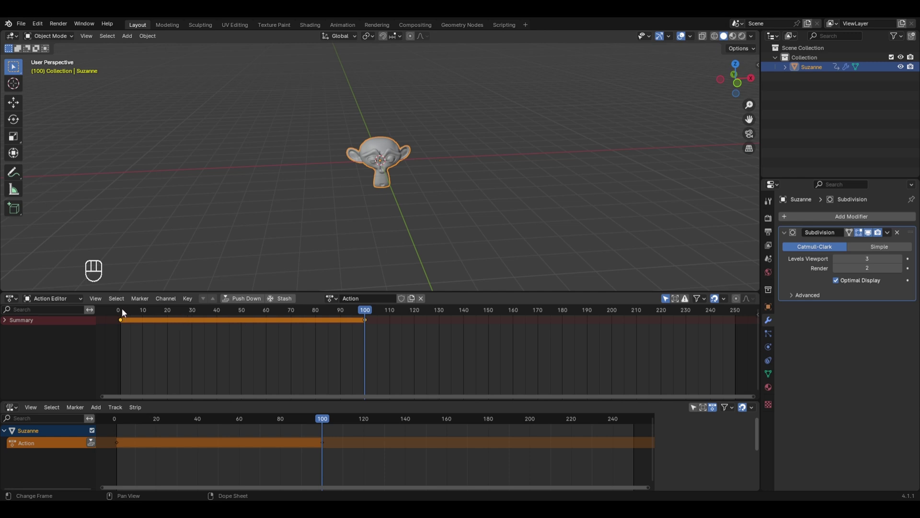
drag(123, 313, 332, 309)
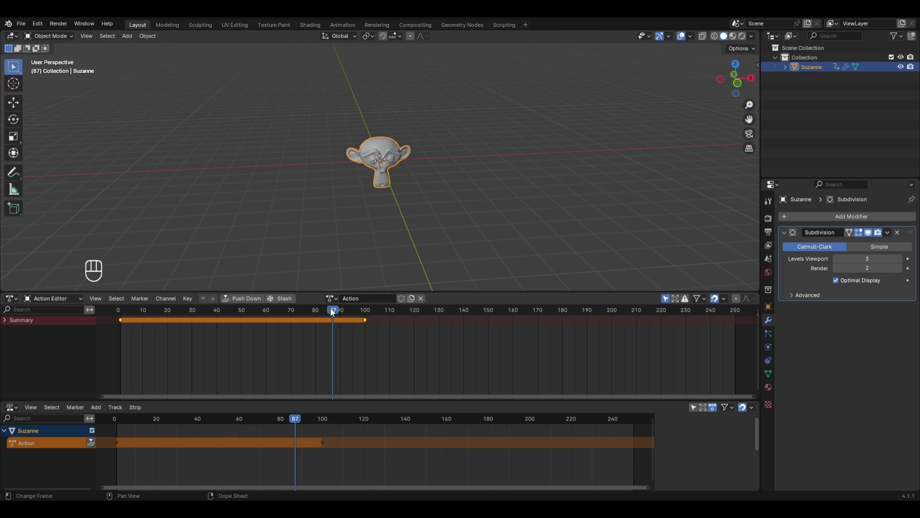
drag(332, 311, 145, 327)
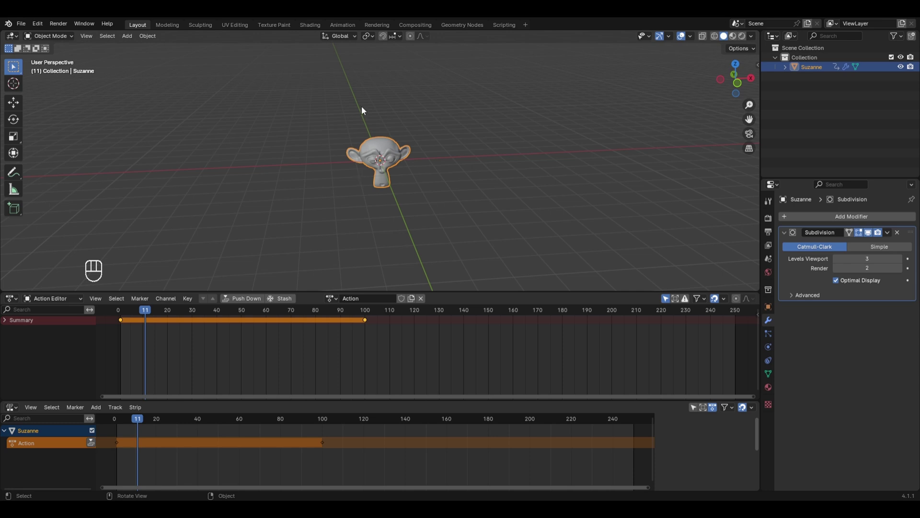
- At frame 50, raise Suzanne 5 m on Z, keyframe it, and play from frame 1
click(243, 310)
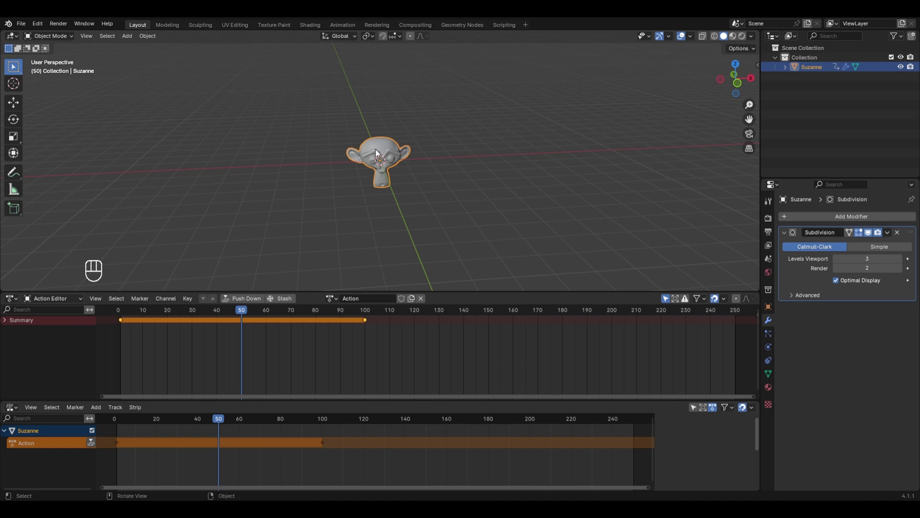
key(g)
key(z)
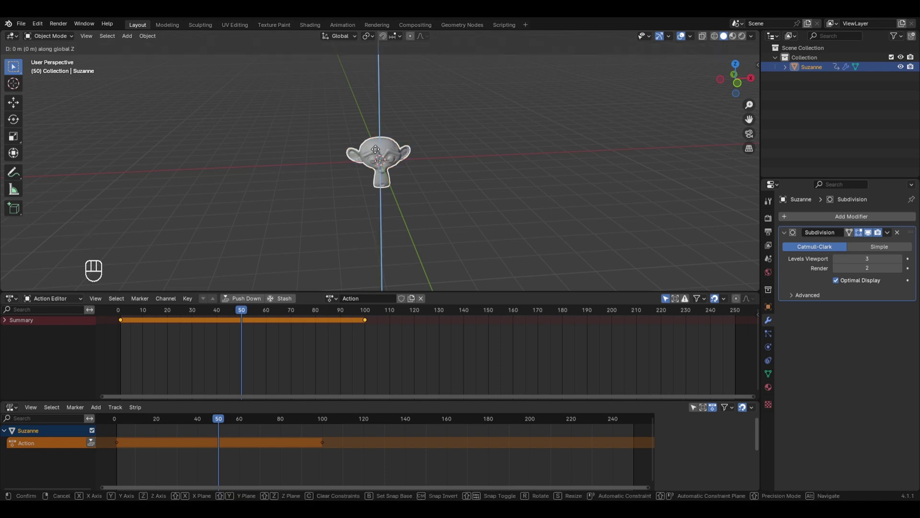
key(KP_5)
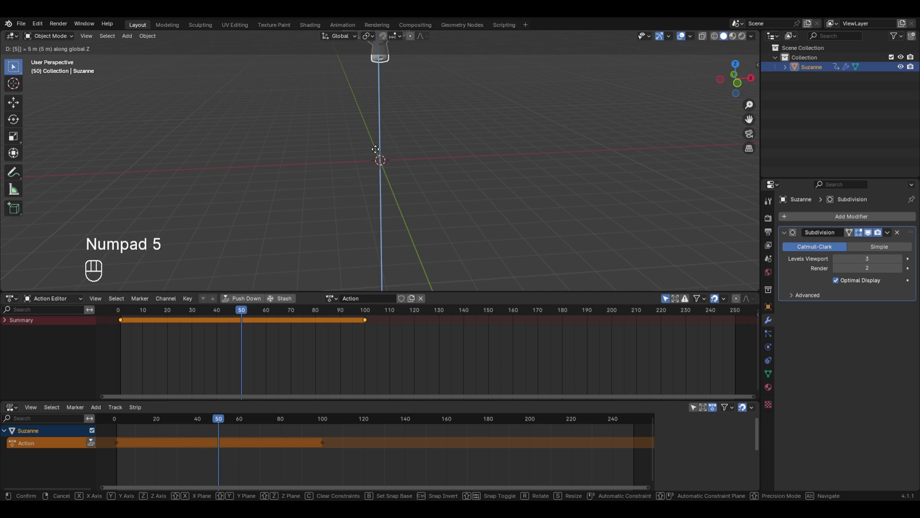
key(KP_Enter)
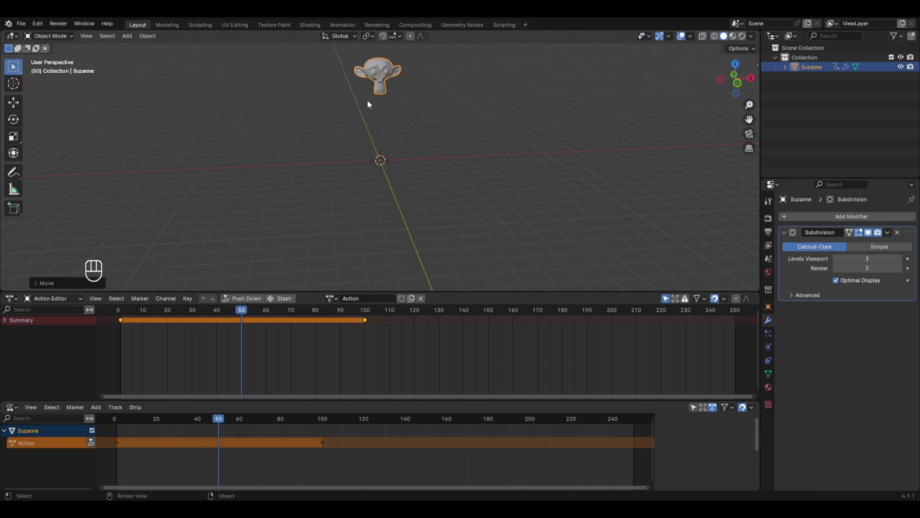
key(i)
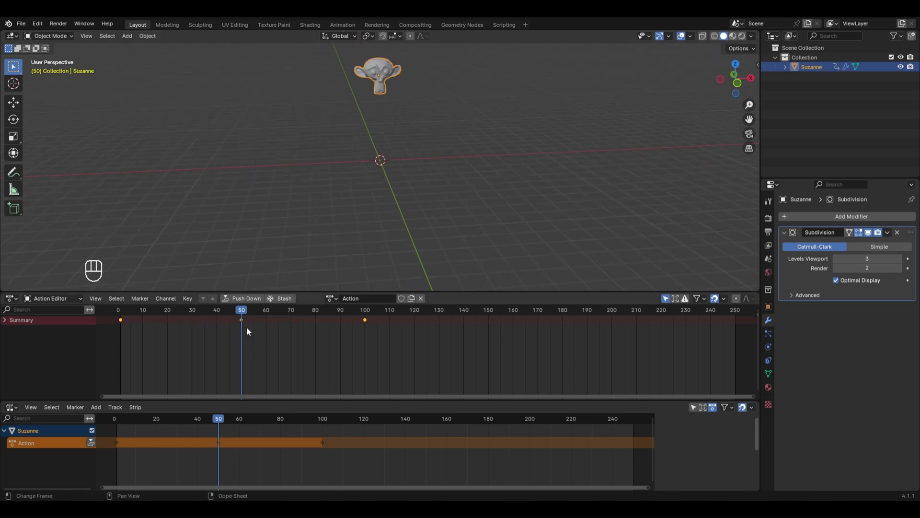
click(124, 312)
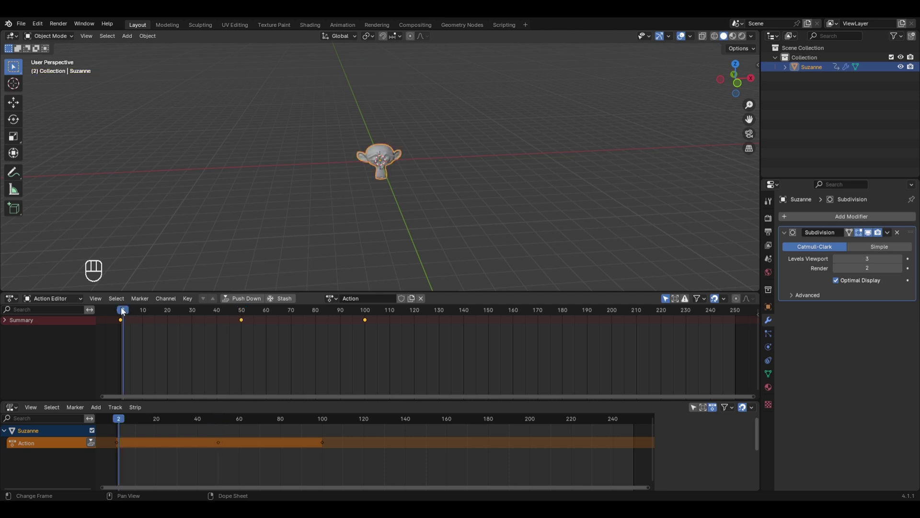
key(space)
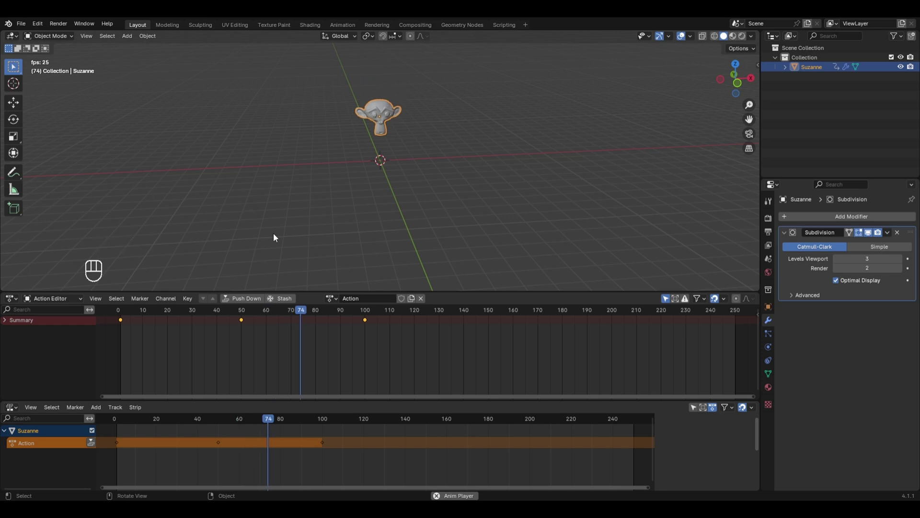
- Name the action 'Up-down' and scrub the timeline to check the motion
click(362, 298)
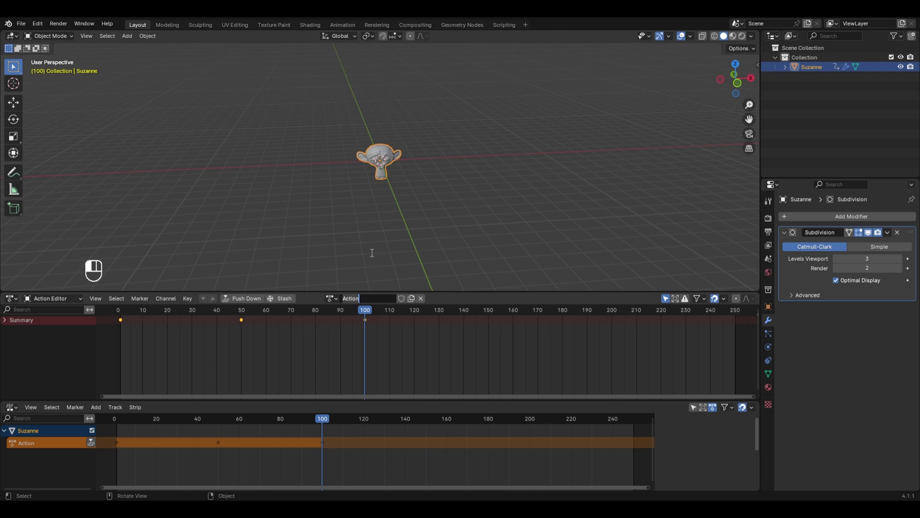
text(Up-down)
click(372, 253)
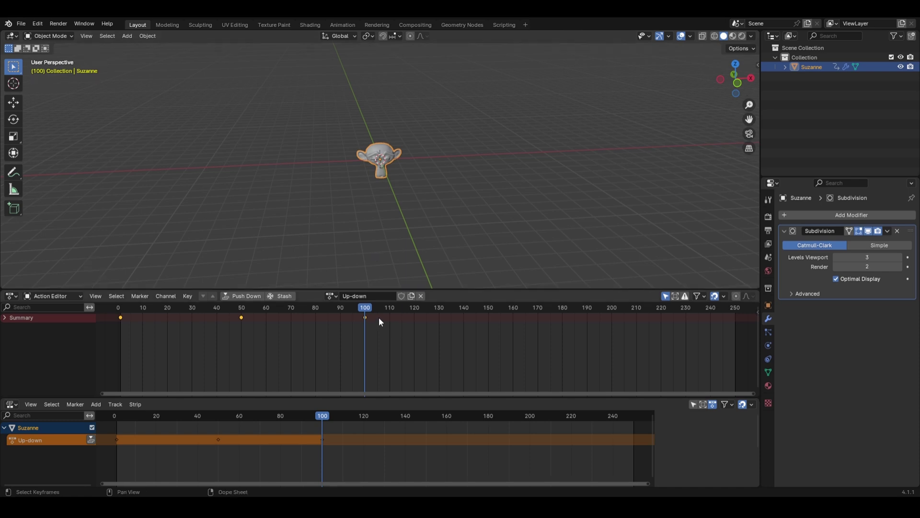
drag(361, 305, 363, 330)
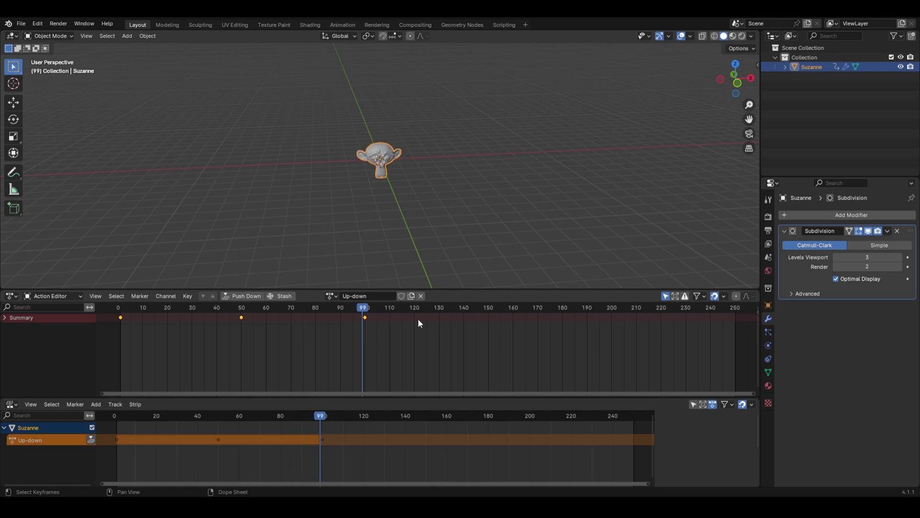
- Unlink the Up-down action from Suzanne and create a new empty action
click(422, 296)
drag(261, 311, 315, 334)
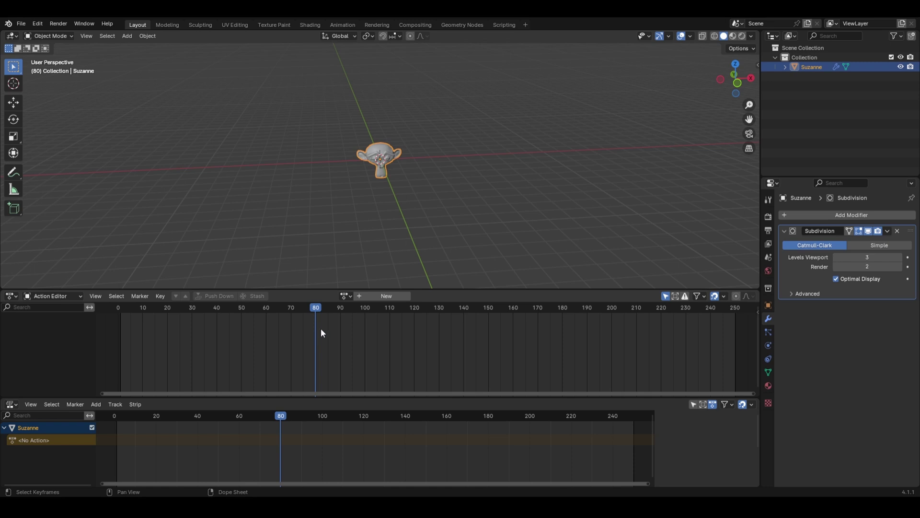
click(347, 296)
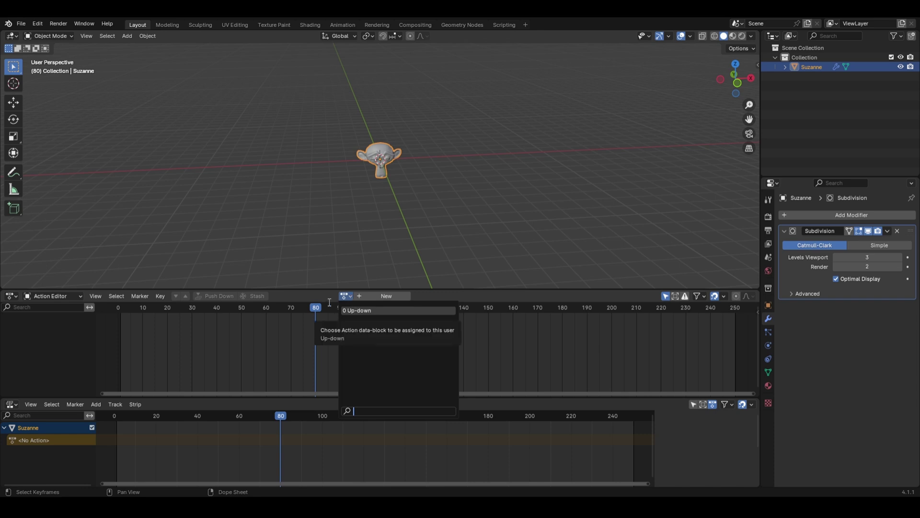
click(328, 300)
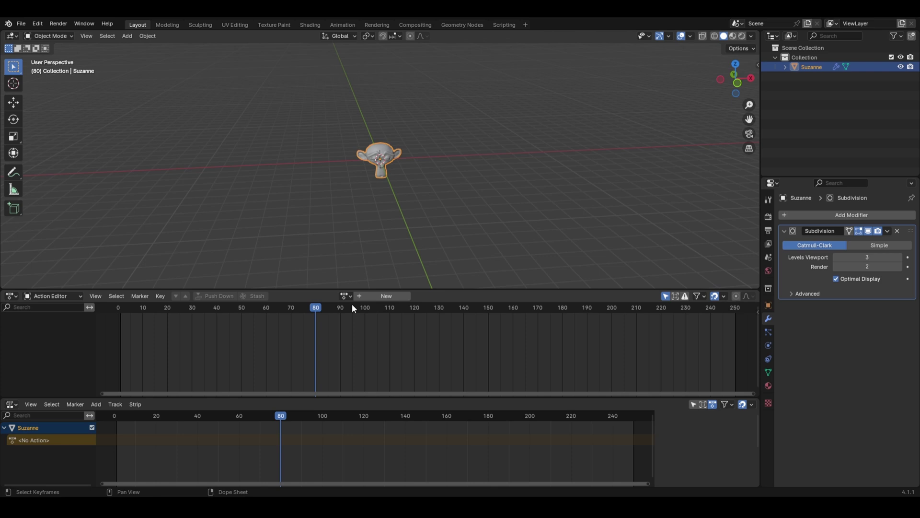
click(369, 296)
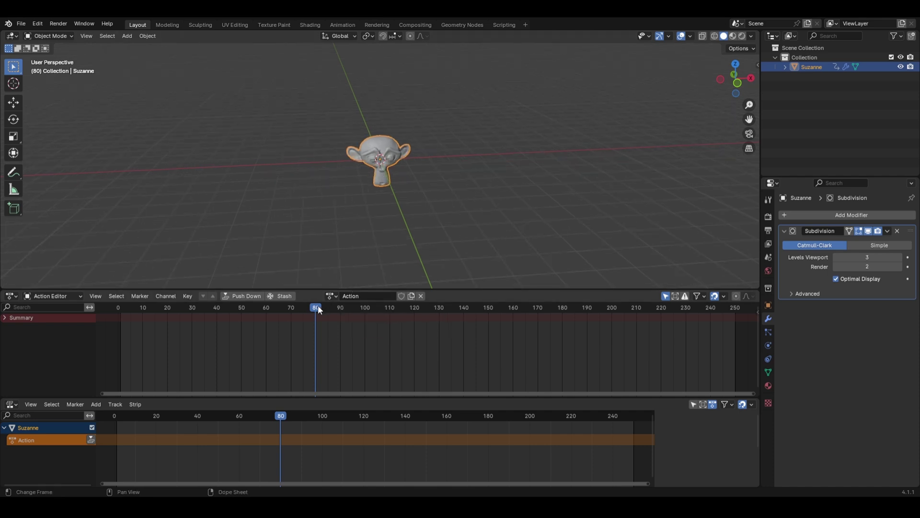
- Keyframe Suzanne's starting pose at frame 1 and move to frame 50
click(120, 307)
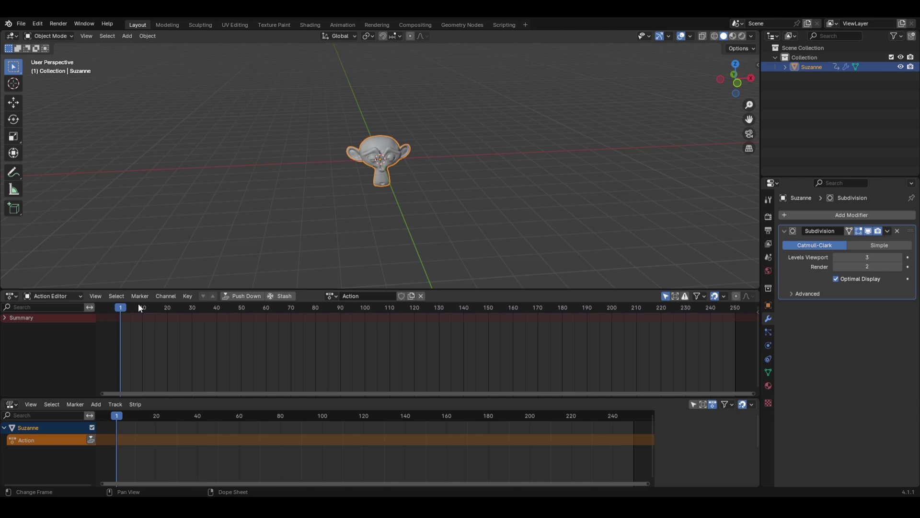
key(i)
drag(120, 309, 241, 310)
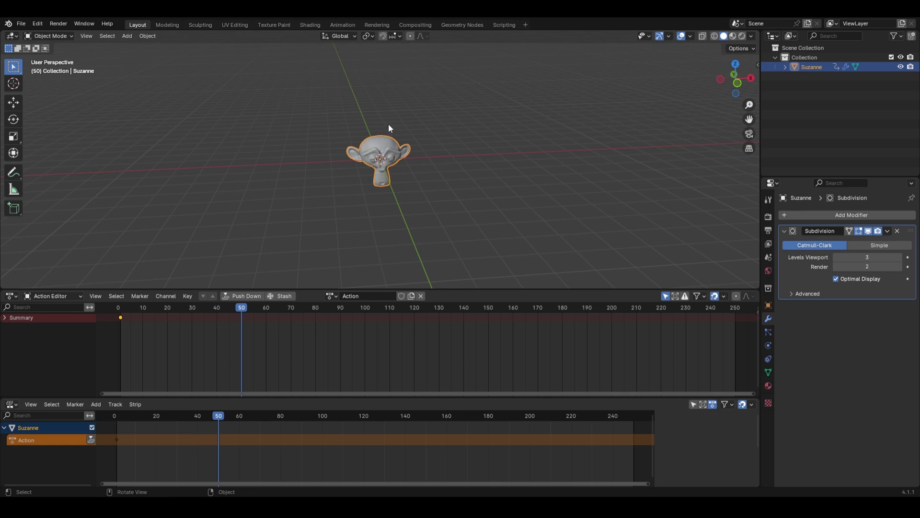
- Rotate Suzanne 180° around Z, keyframe it at frame 50, and select the frame-1 key
key(r)
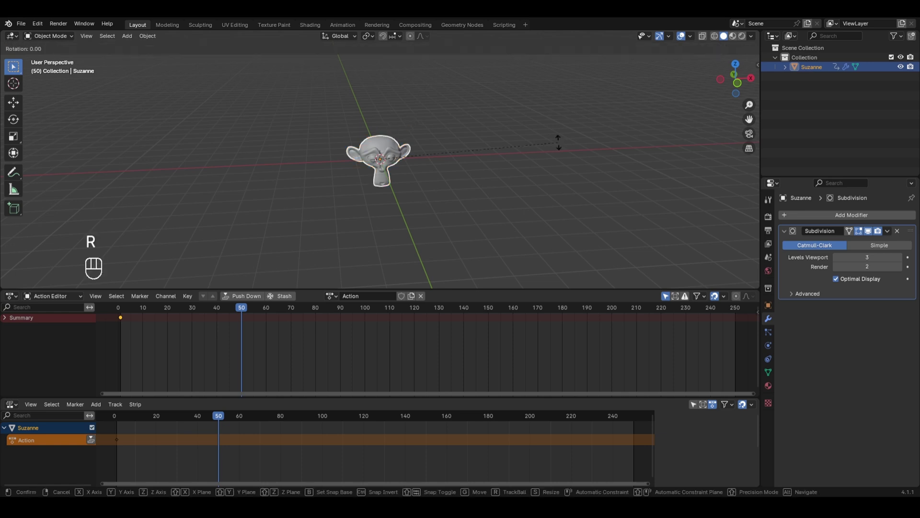
key(z)
key(KP_1)
key(KP_8)
key(KP_0)
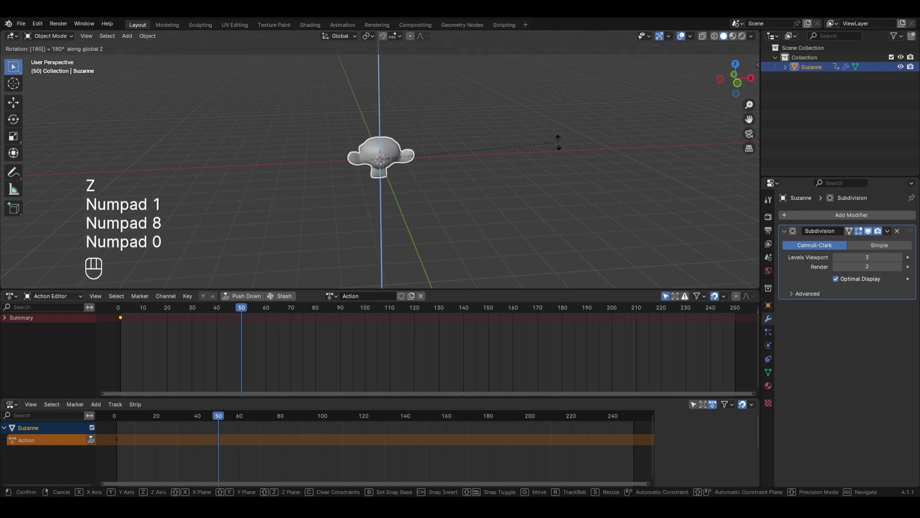
key(KP_Enter)
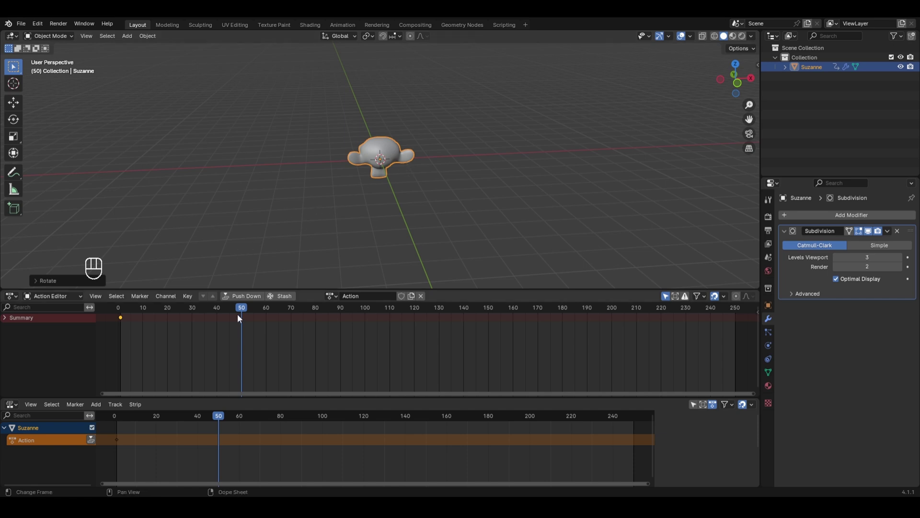
key(i)
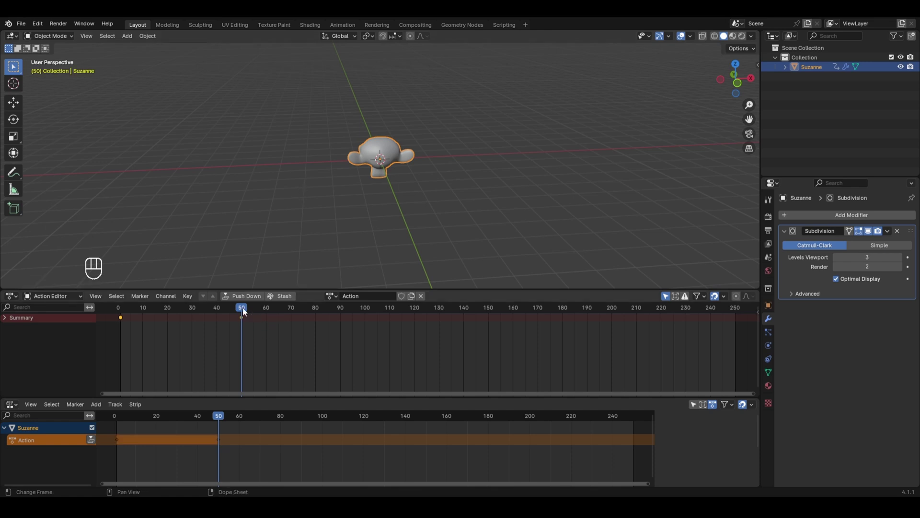
drag(243, 307, 365, 303)
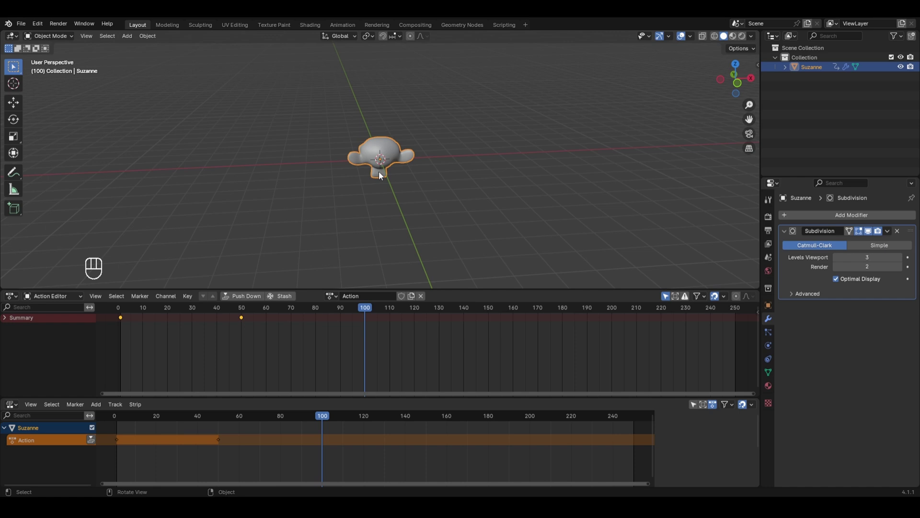
click(121, 319)
- Duplicate the frame-1 keyframe to frame 100, then play the rotation from the start
key(shift+d)
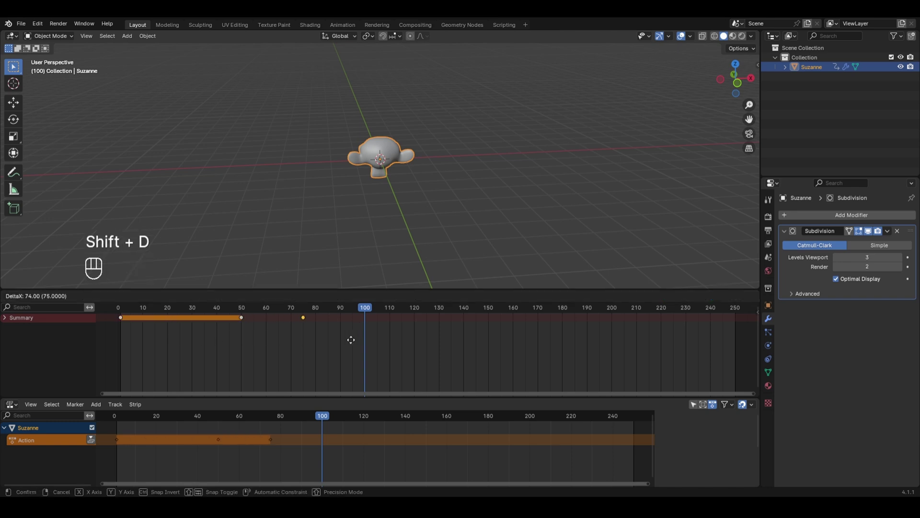
click(413, 331)
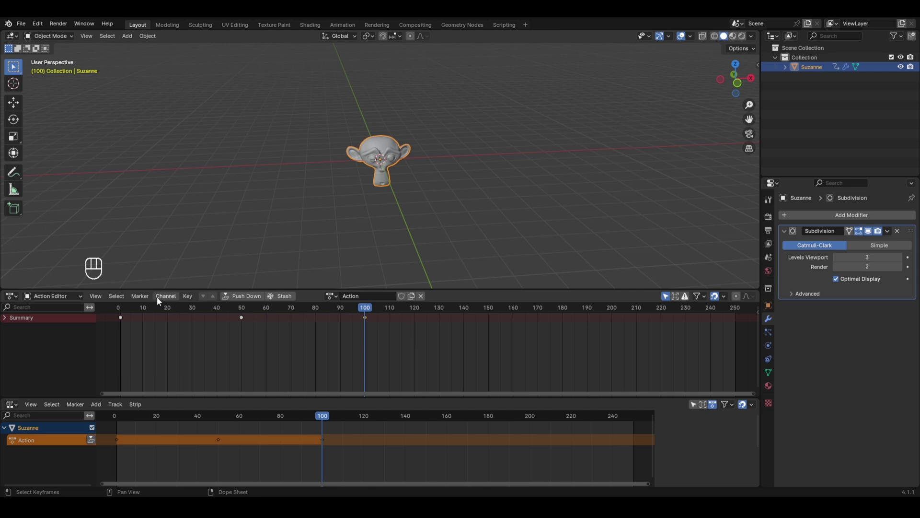
click(120, 310)
key(space)
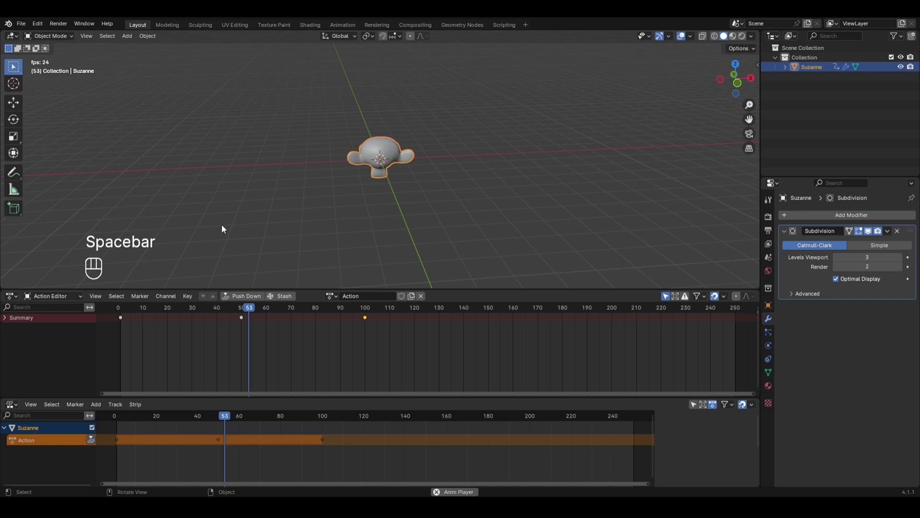
key(space)
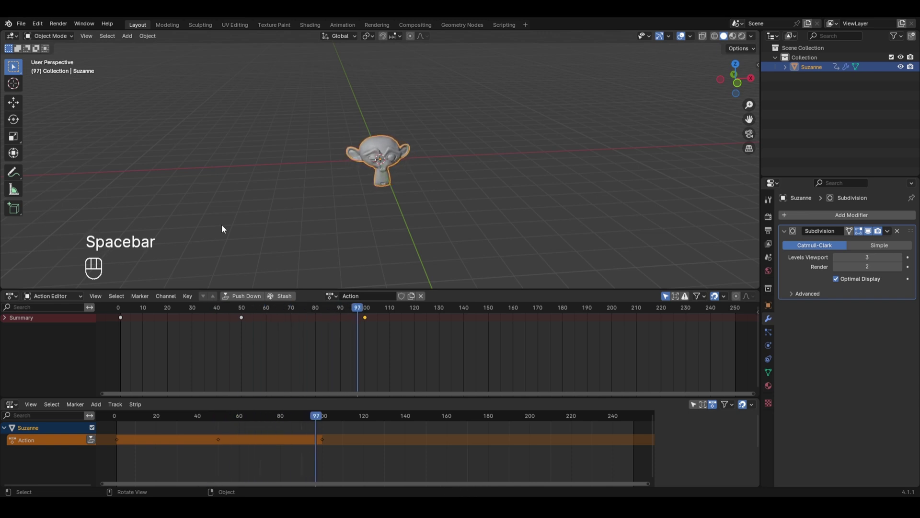
key(Up)
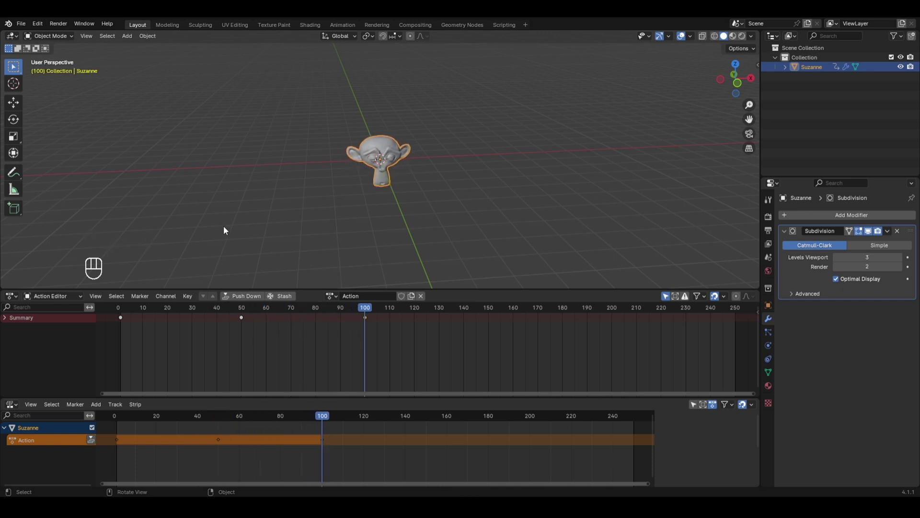
- Rename the second action from 'Action' to 'rotate z' and check the action list
click(364, 295)
key(BackSpace)
key(BackSpace)
key(BackSpace)
text(rotate z)
key(Return)
click(331, 296)
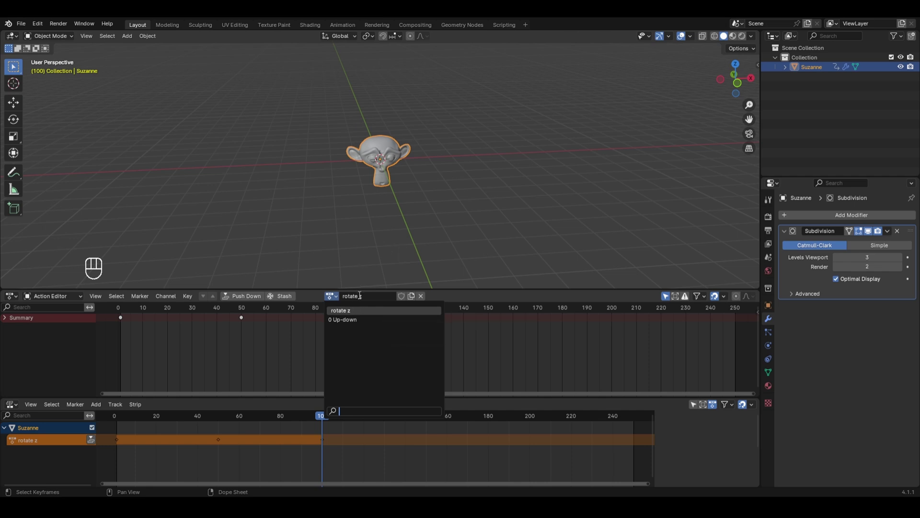
click(316, 336)
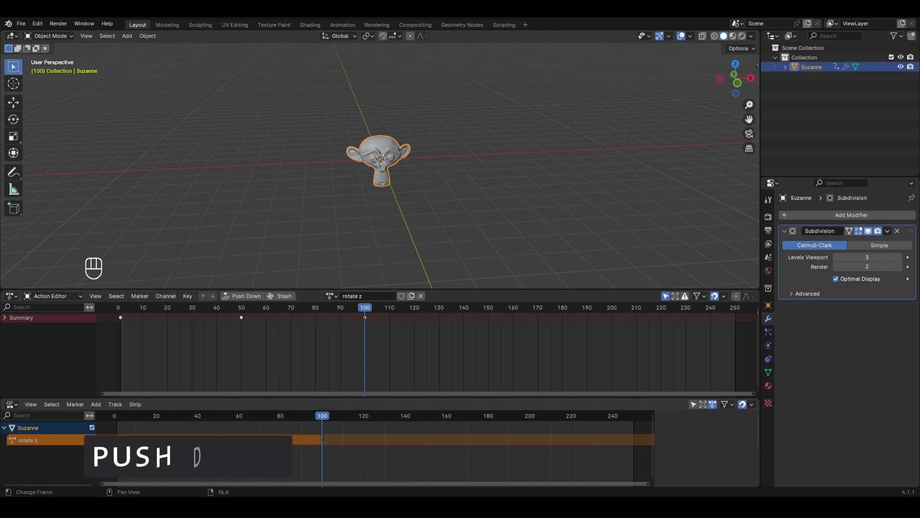
- Assign the Up-down action to Suzanne, push it down into an NLA strip, and scrub to preview
click(331, 296)
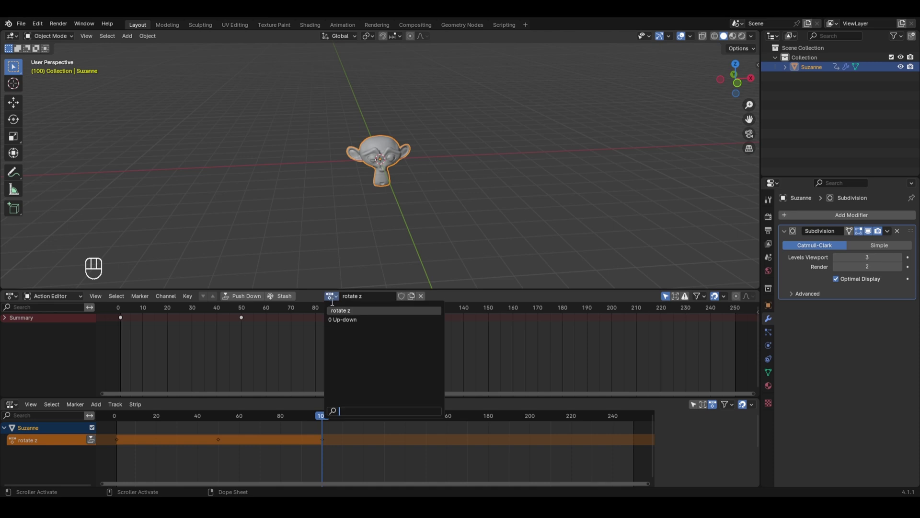
click(338, 317)
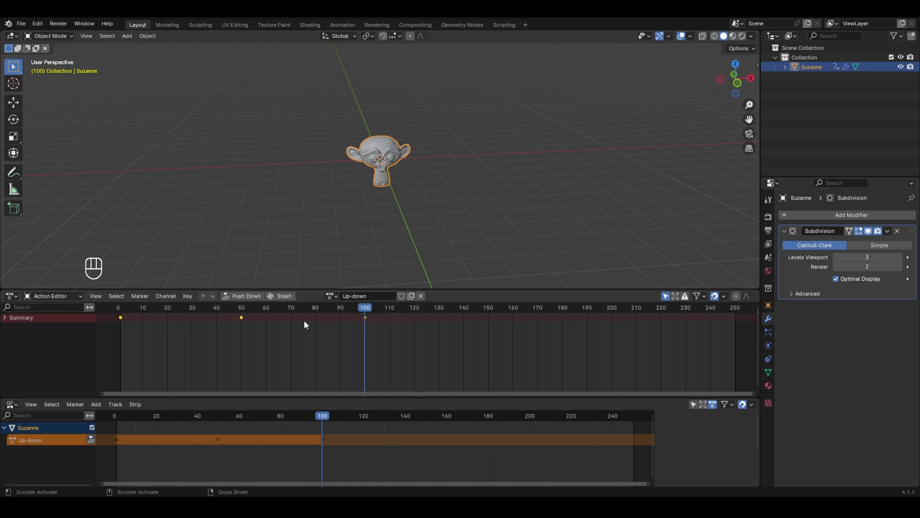
click(250, 297)
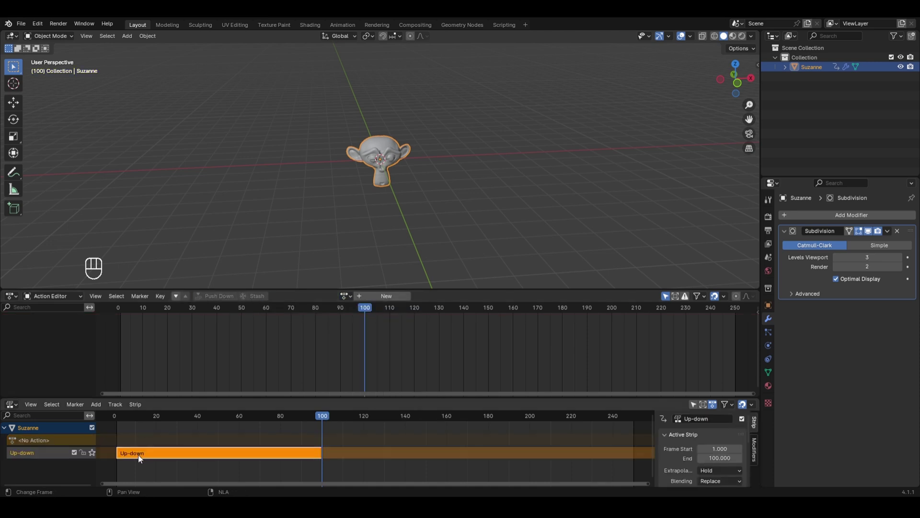
click(123, 416)
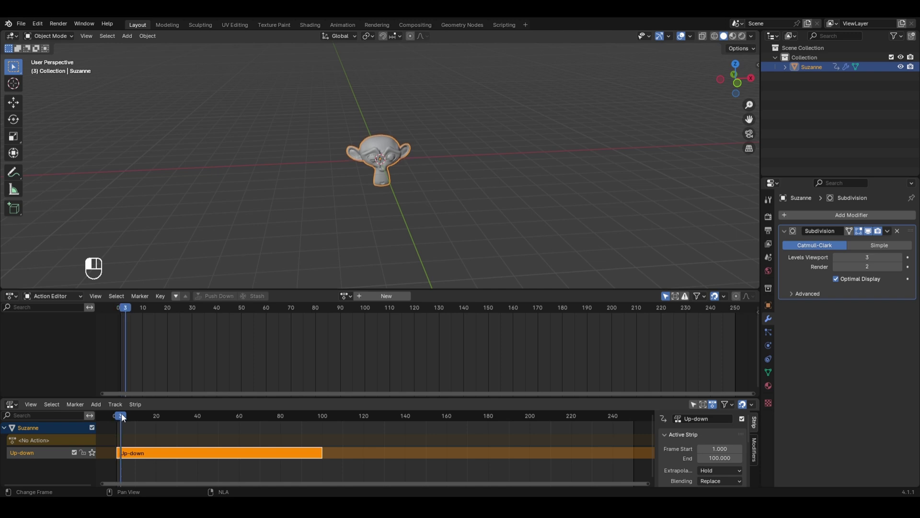
drag(122, 417, 322, 416)
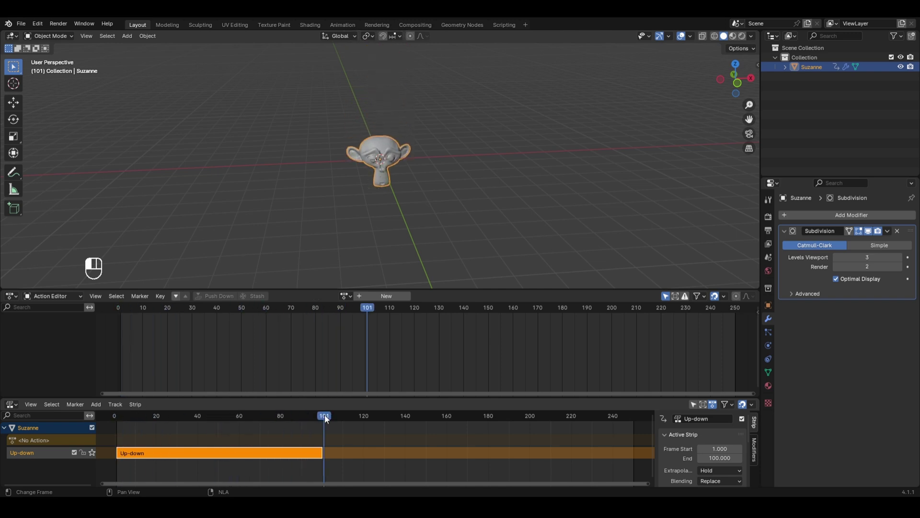
- Assign the rotate z action and push it down as a second NLA strip
click(345, 296)
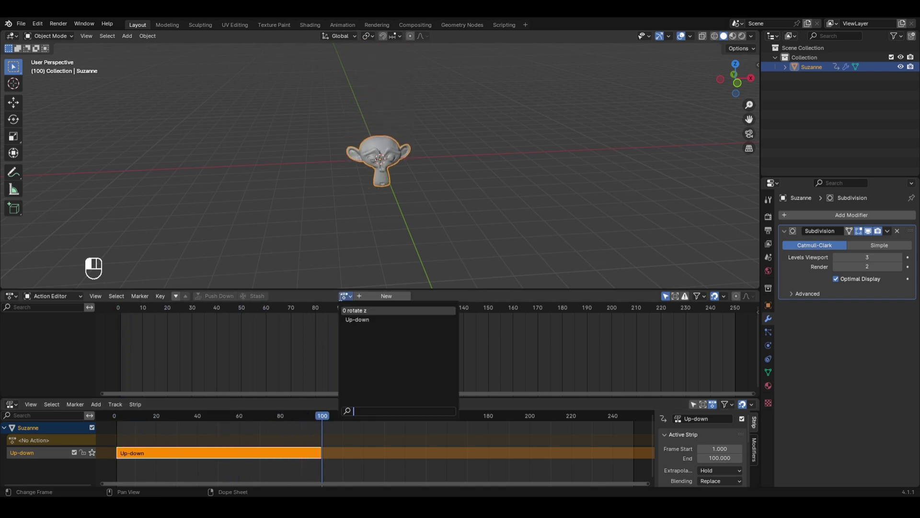
click(355, 311)
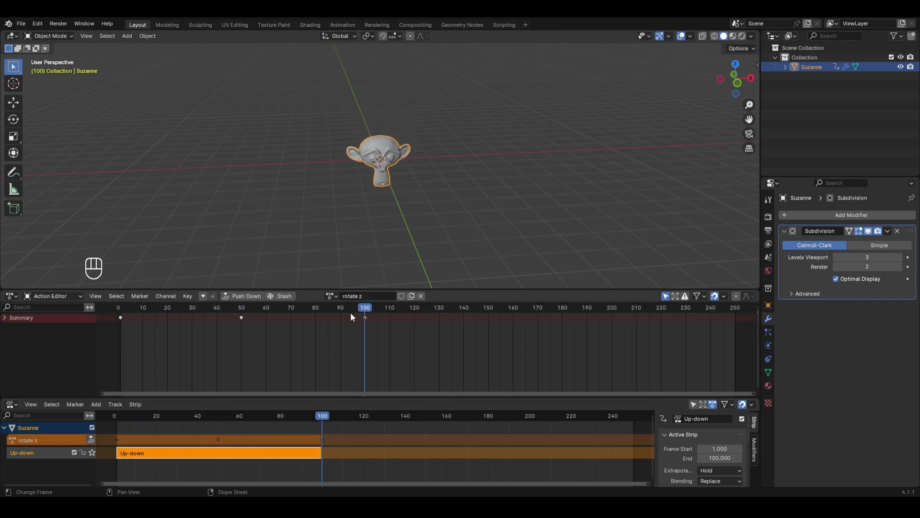
click(243, 296)
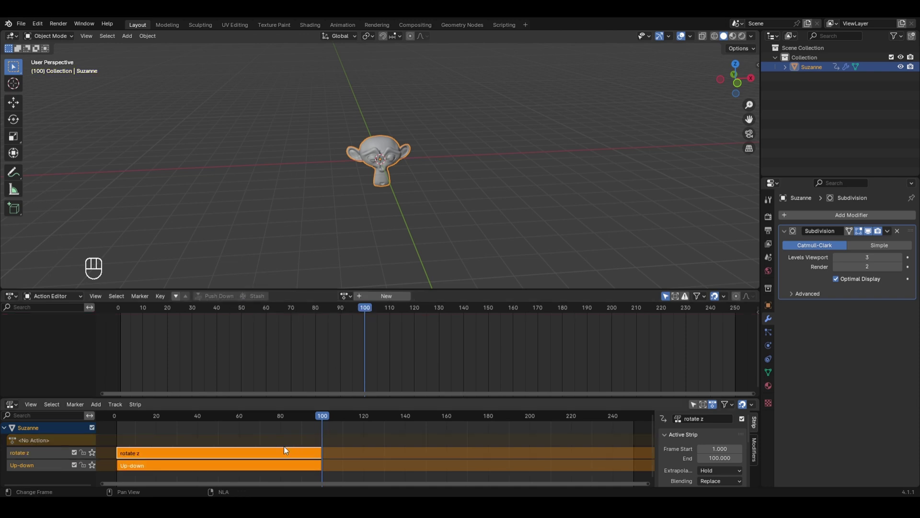
click(248, 472)
drag(316, 417, 117, 418)
key(space)
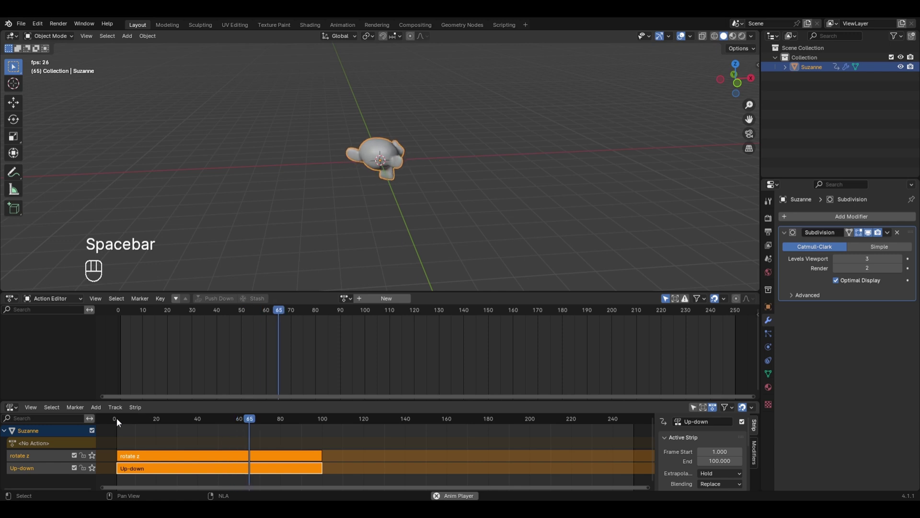
key(space)
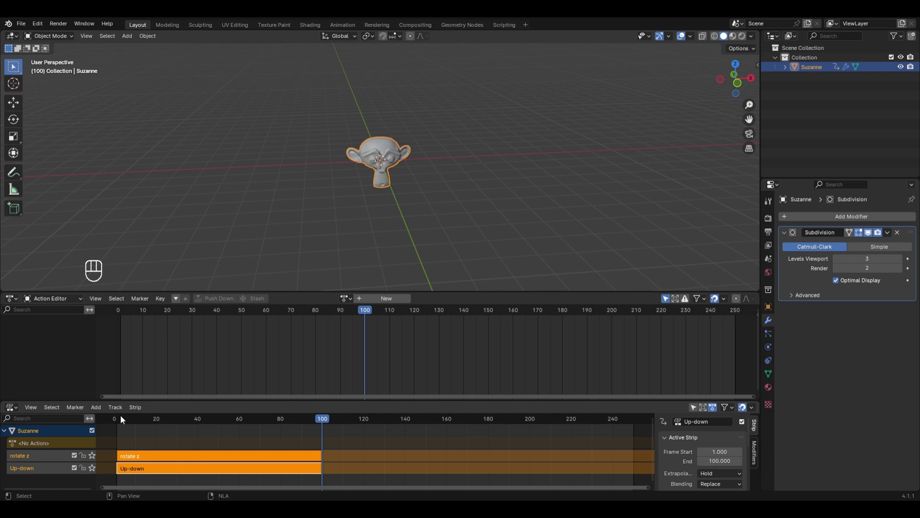
drag(119, 415, 320, 421)
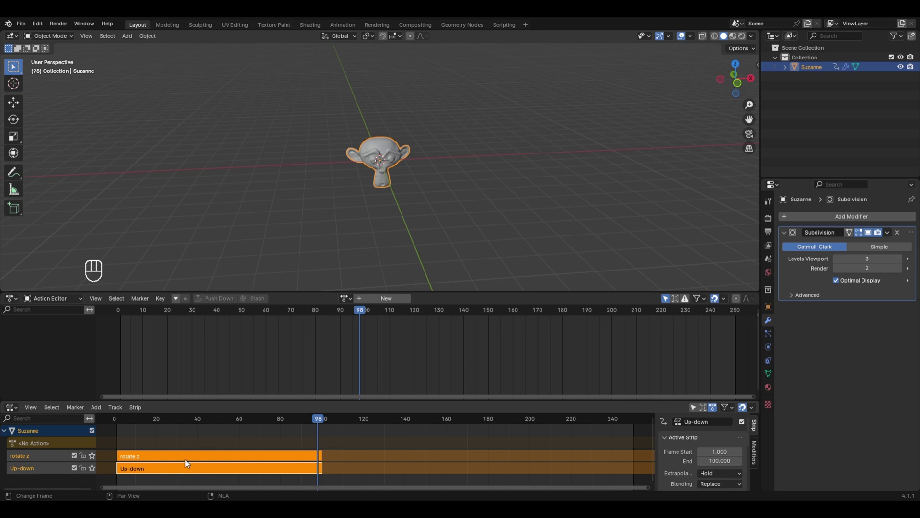
- Mute the rotate z track and play from frame 1 to watch only the Up-down motion
click(75, 456)
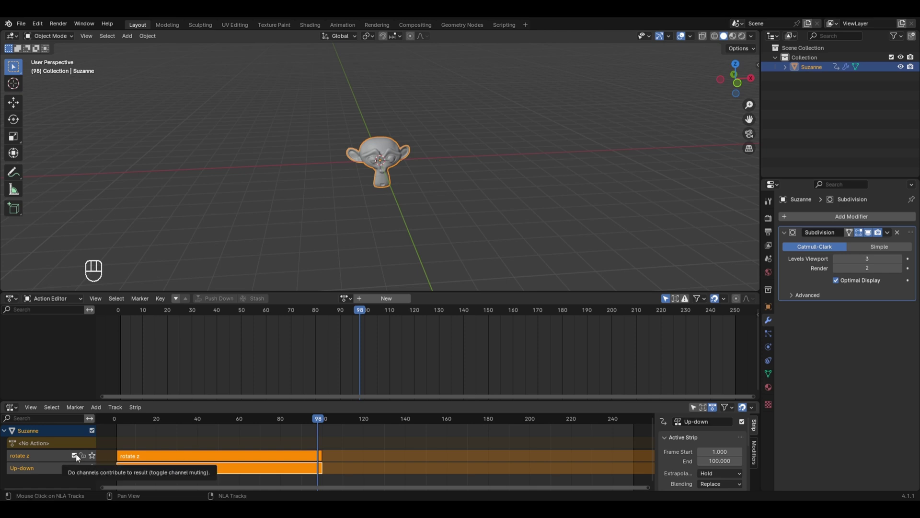
click(116, 416)
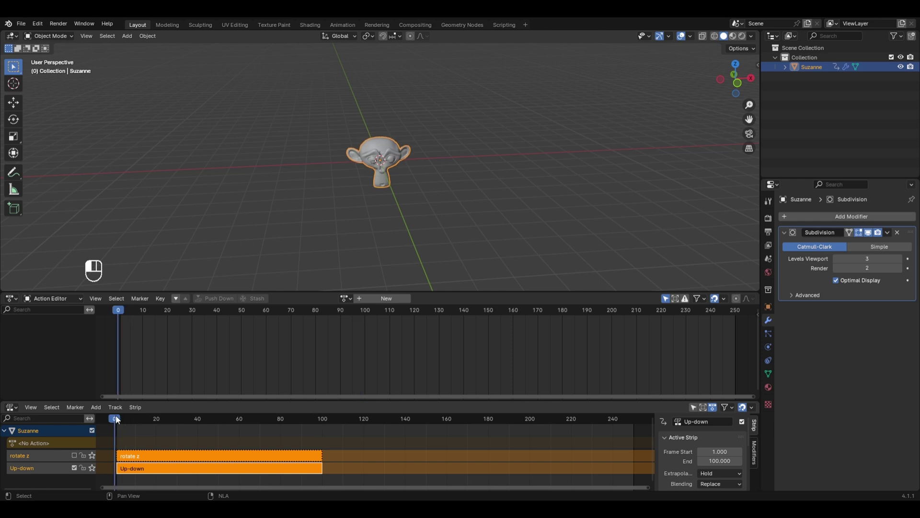
key(space)
key(space)
key(space)
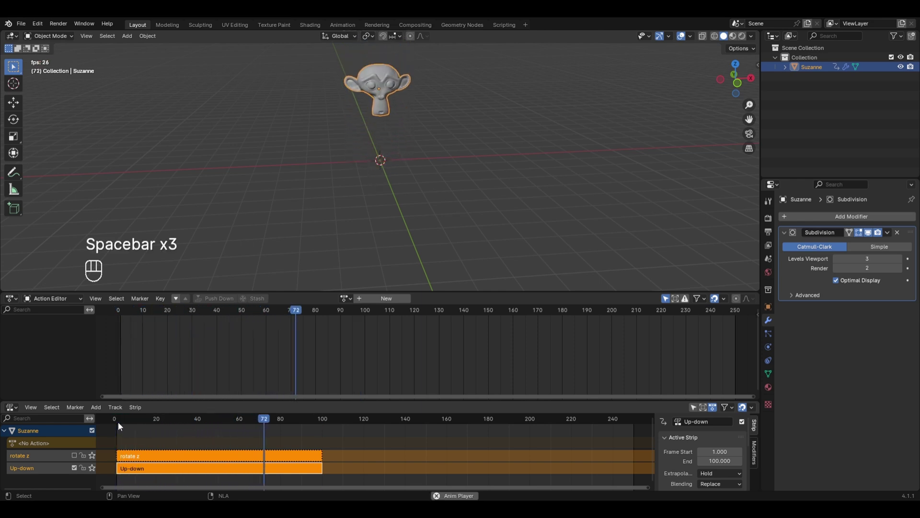
key(space)
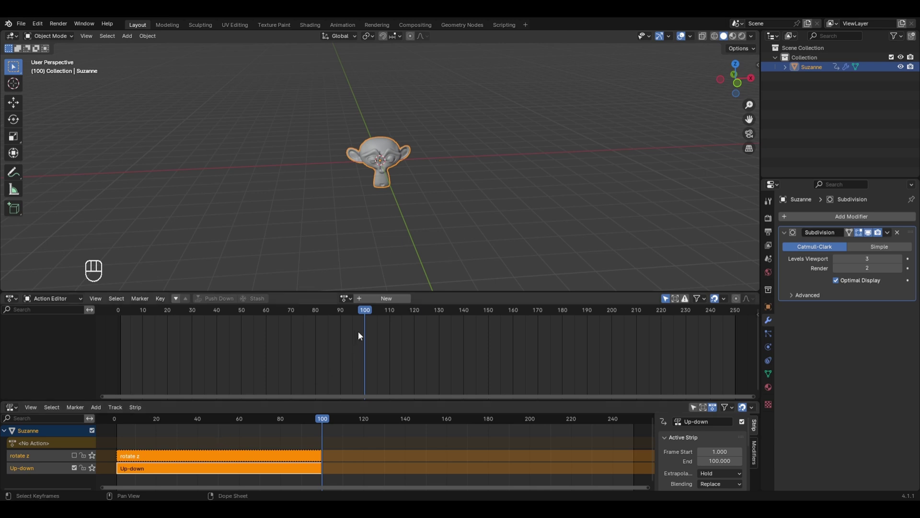
- Create a new action, keying Suzanne's start at frame 1 and an X-moved position at frame 40
click(381, 299)
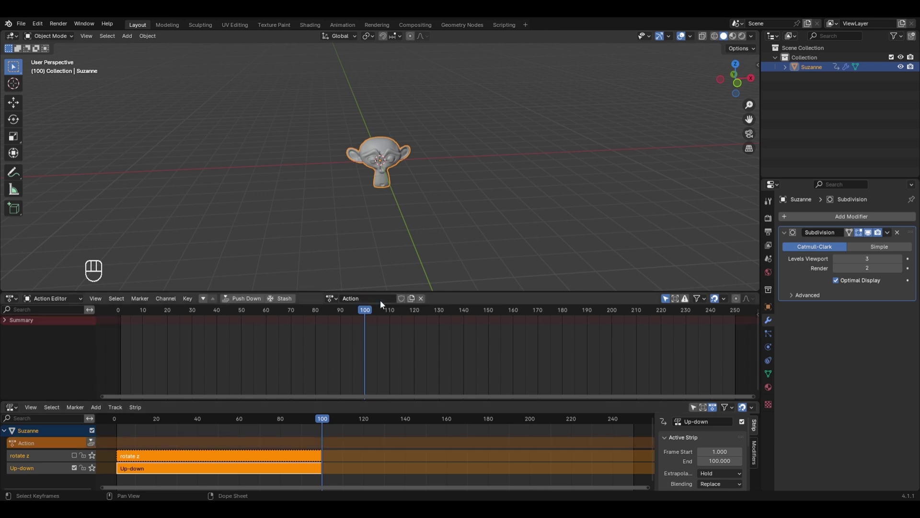
click(121, 307)
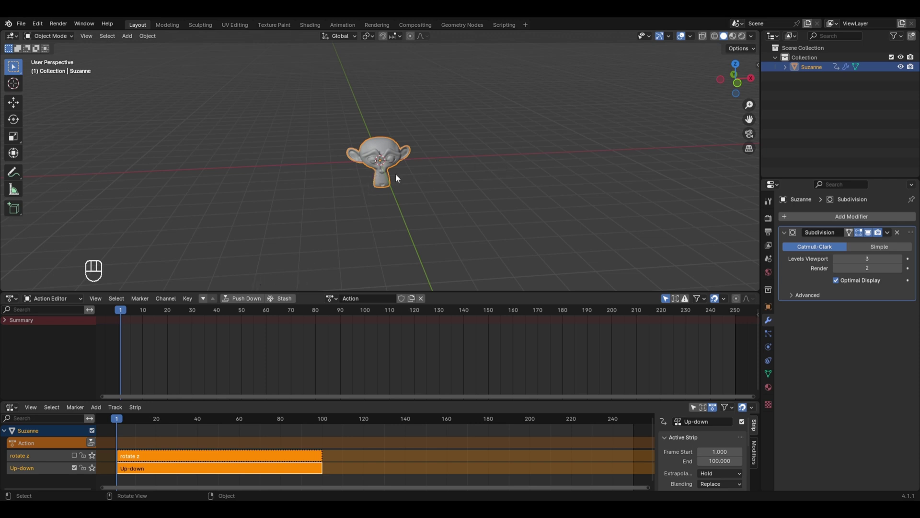
key(i)
click(214, 306)
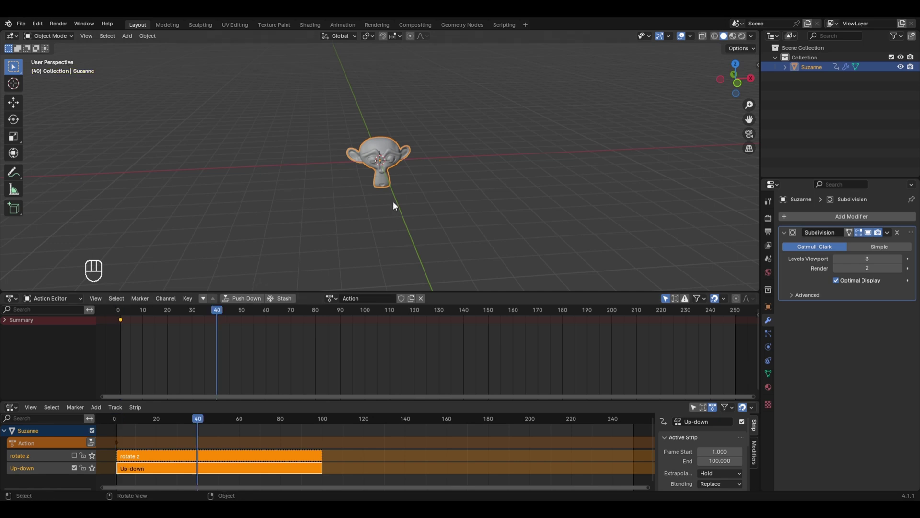
key(g)
key(x)
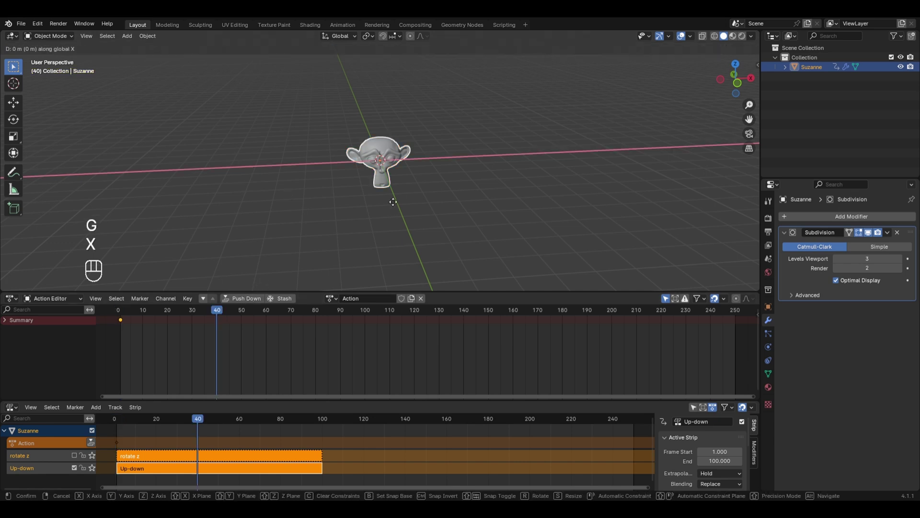
click(638, 180)
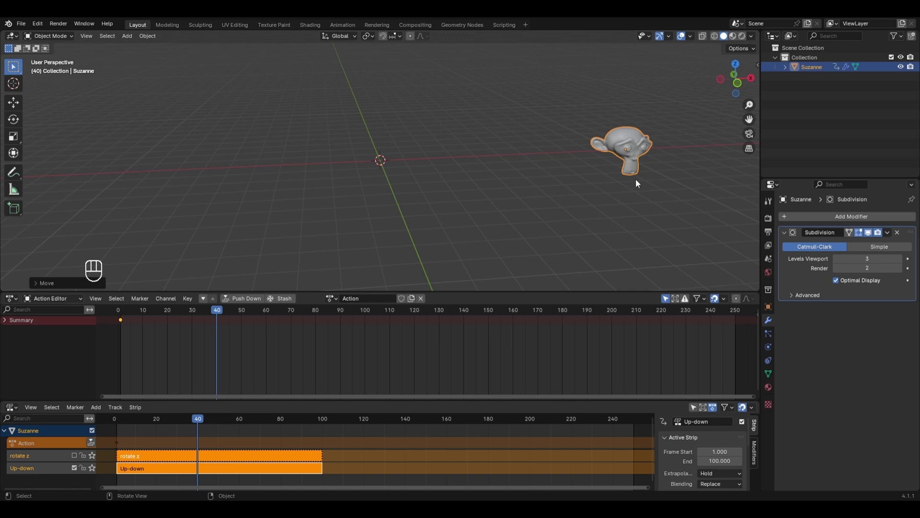
key(i)
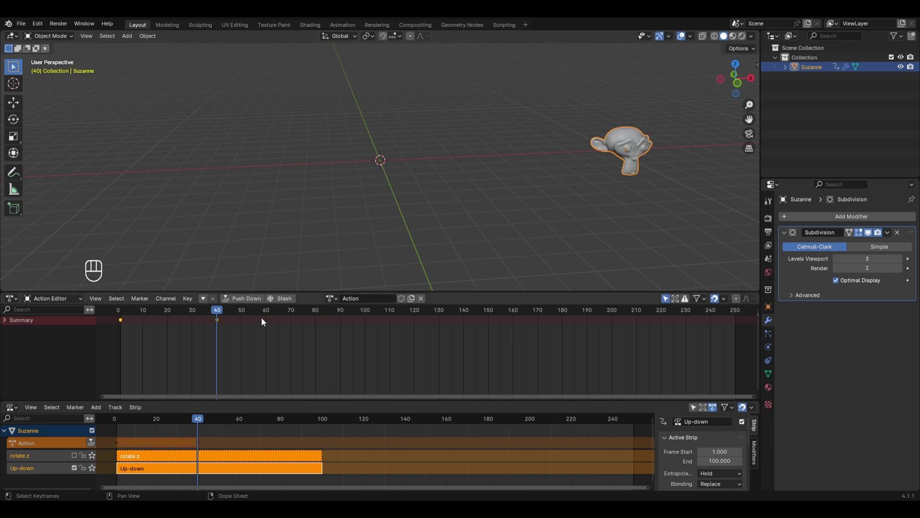
- Duplicate the frame 1 keyframe to frame 80 and play back the X movement
click(316, 310)
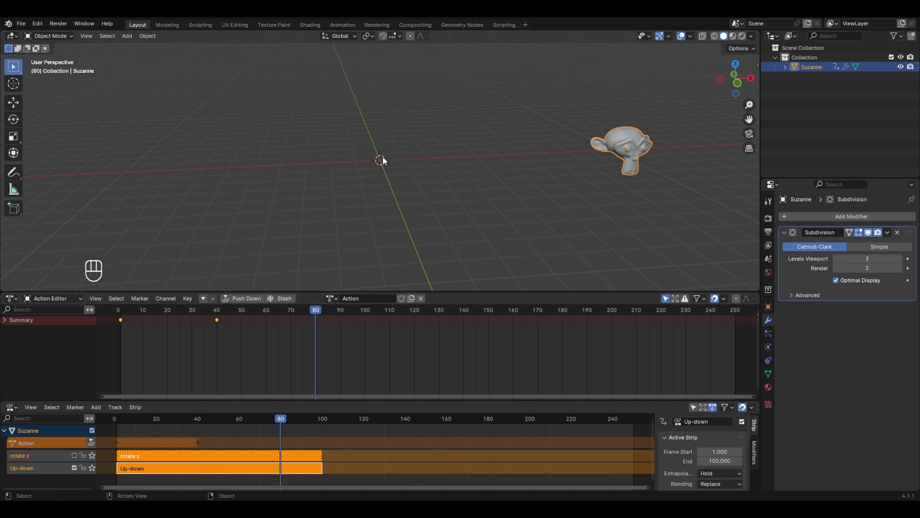
click(122, 320)
key(shift+d)
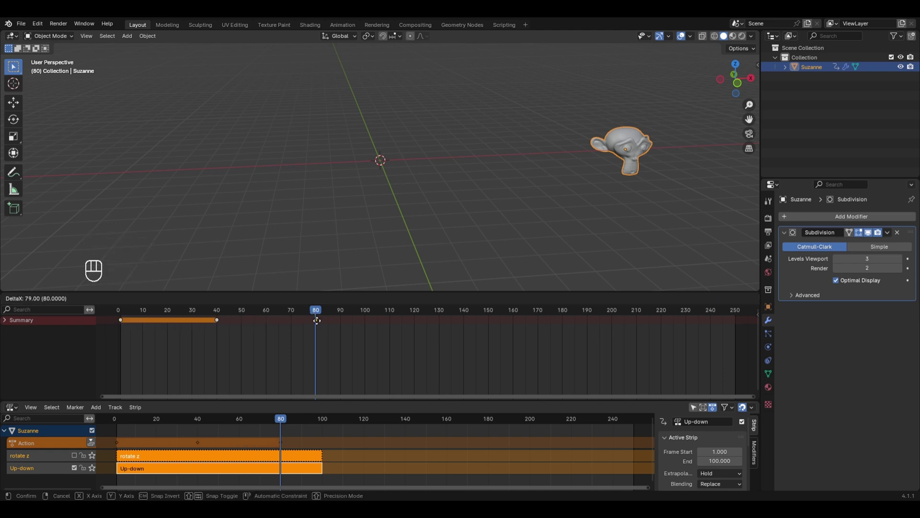
click(317, 321)
click(120, 310)
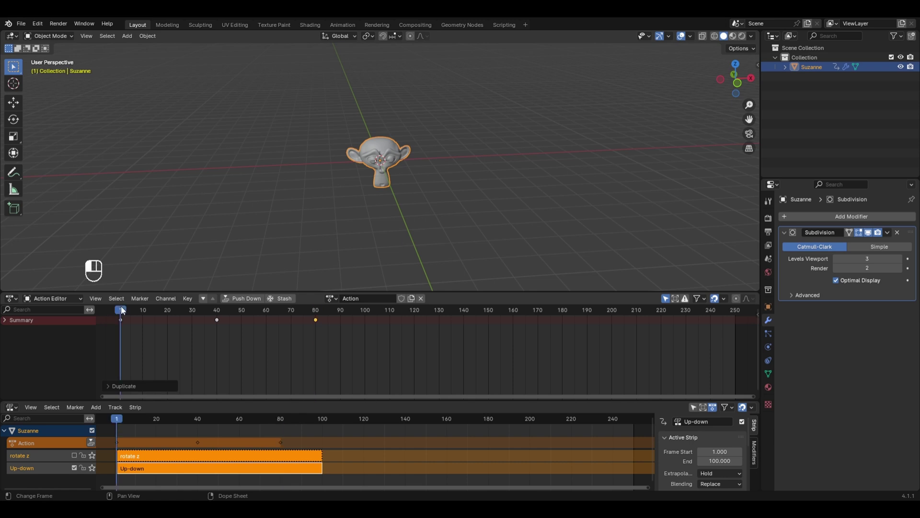
key(space)
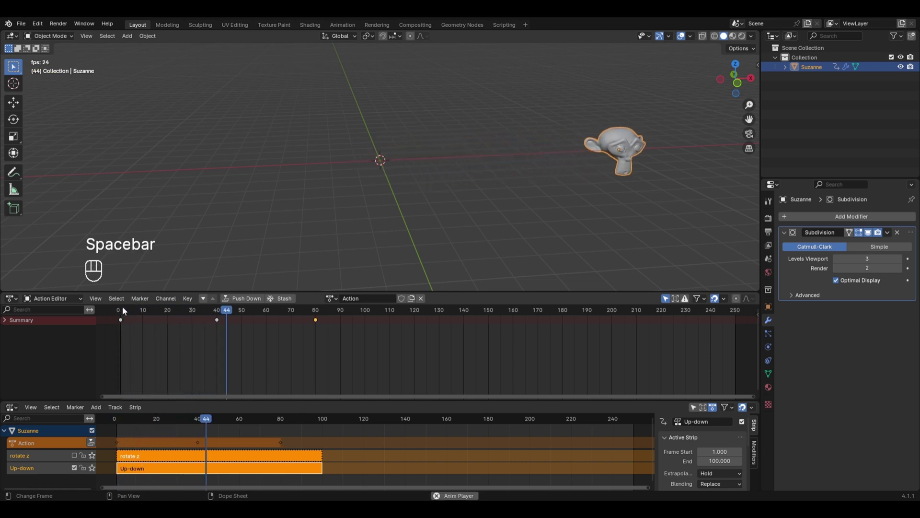
key(space)
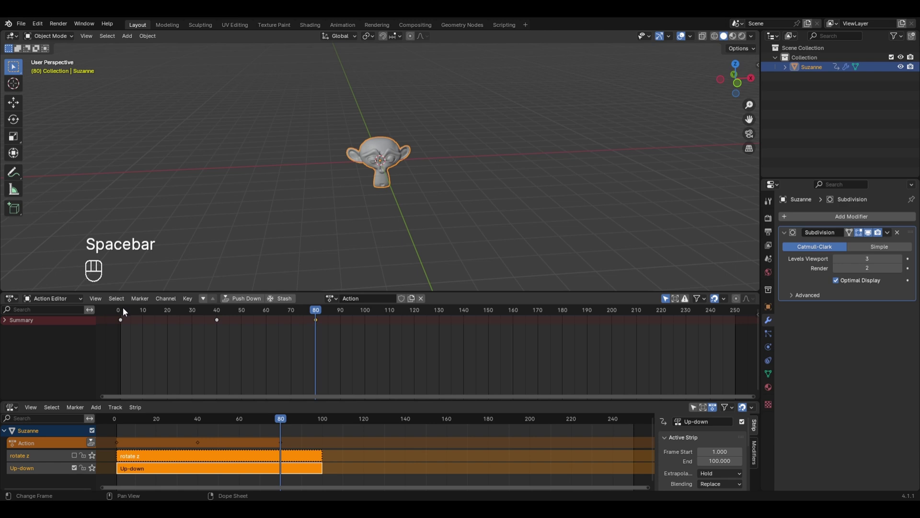
- Rename the new action to 'Move X' and push it down as a third NLA strip
click(369, 298)
text(Move X)
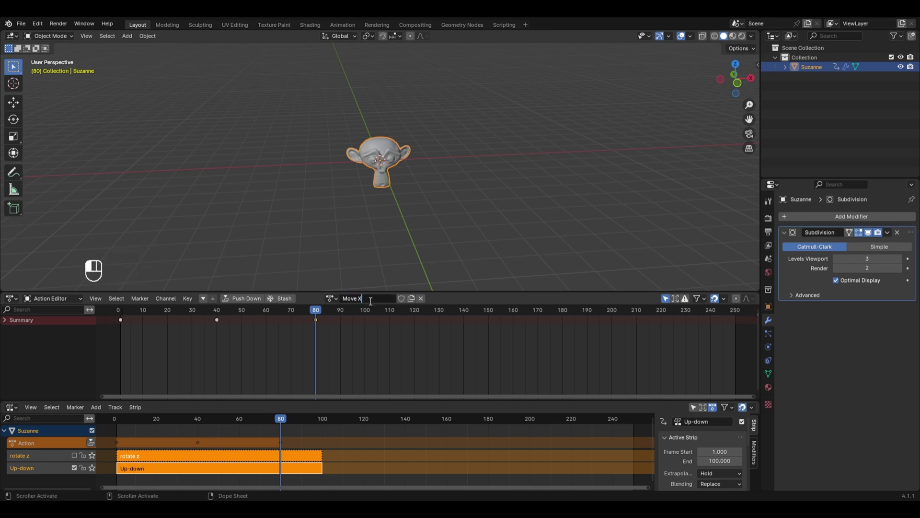
click(370, 302)
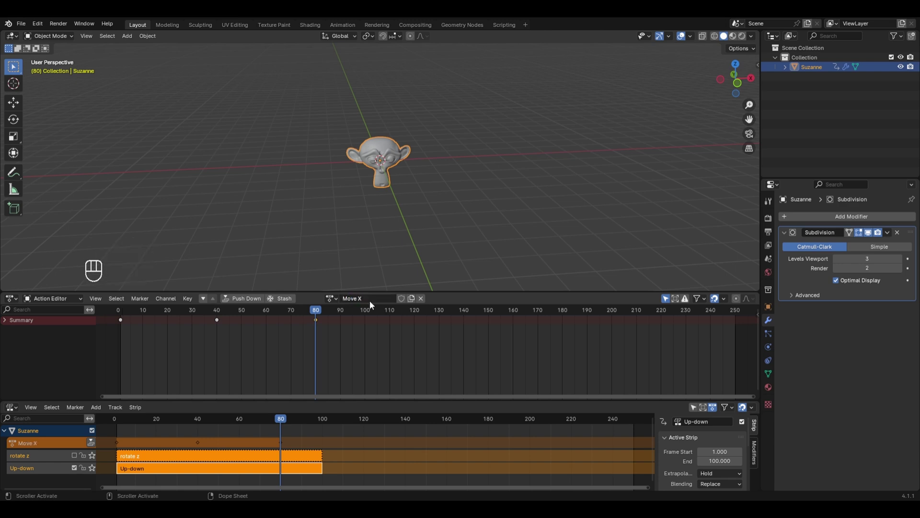
click(333, 299)
click(245, 298)
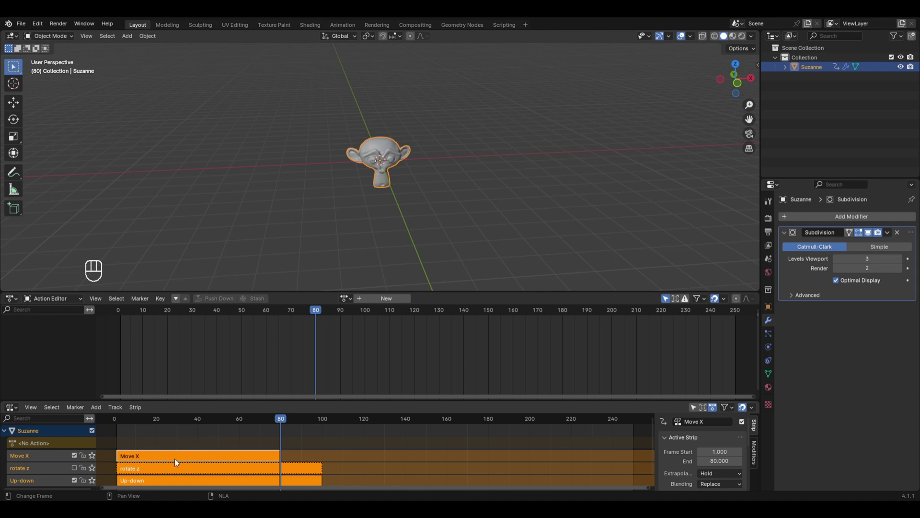
- Play all three layered strips from the start of the timeline
click(118, 418)
key(space)
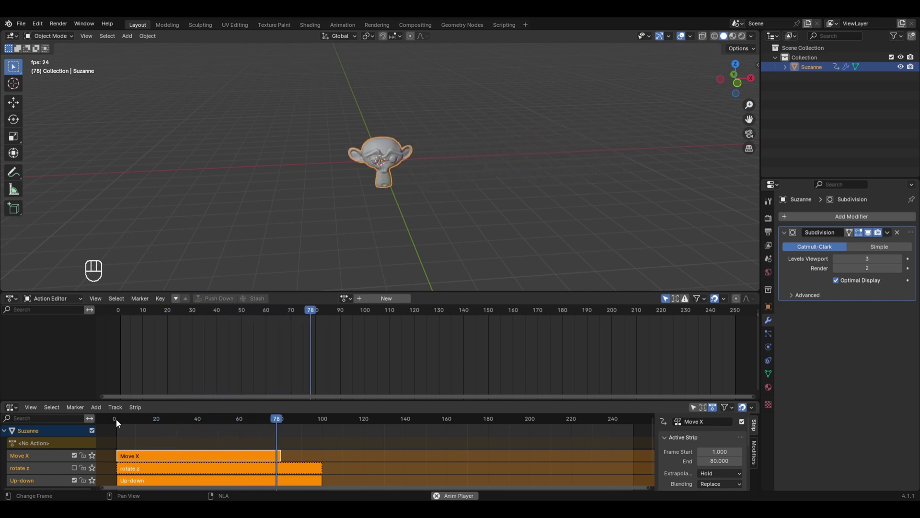
key(space)
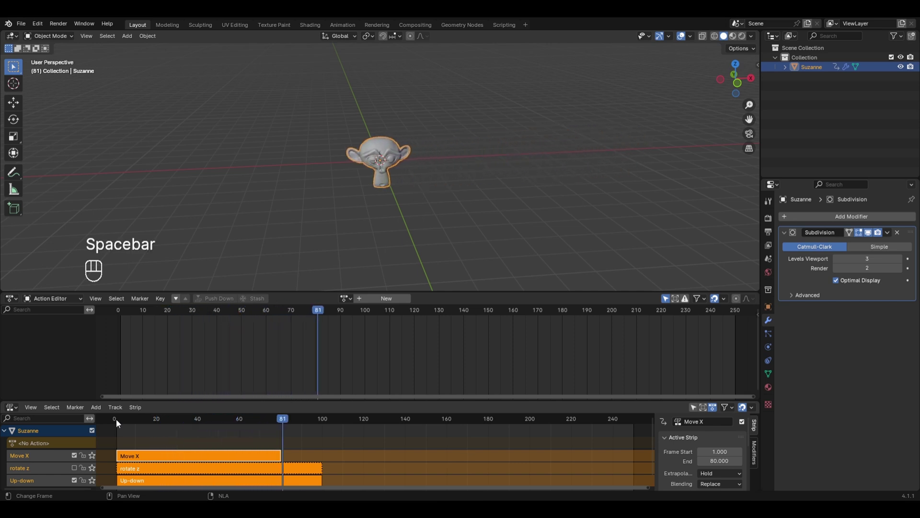
- Unmute and solo the rotate z track, then play from frame 1 to see only the rotation
click(72, 469)
click(92, 467)
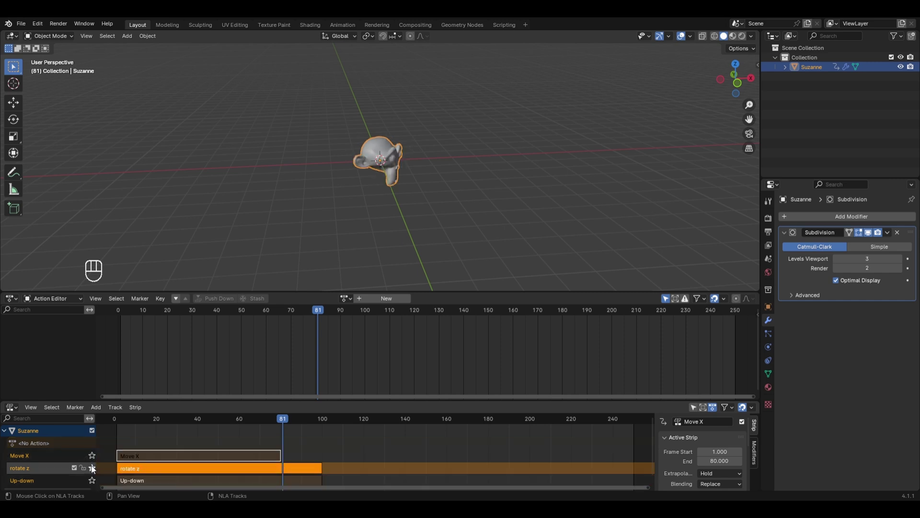
click(117, 419)
key(space)
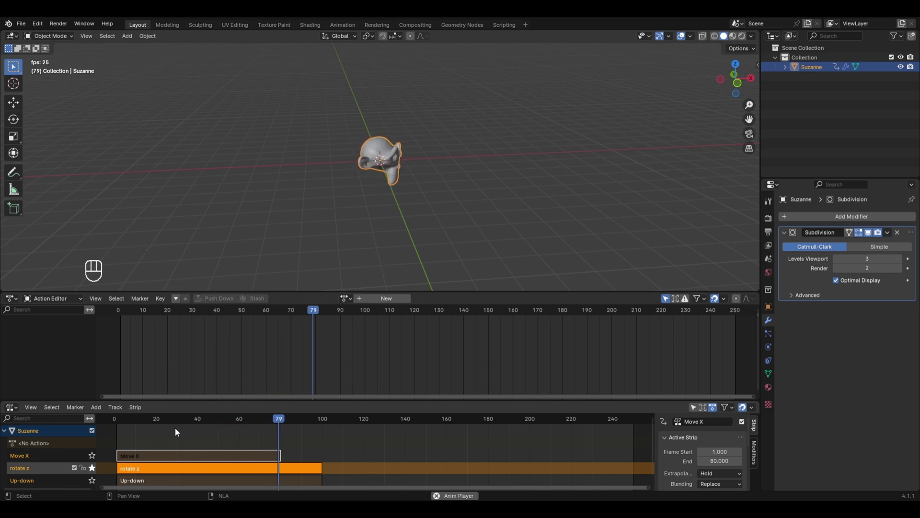
key(space)
- Drag the Move X strip onto the rotate z track after its strip, spanning frames 103–182
middle_drag(175, 427, 299, 437)
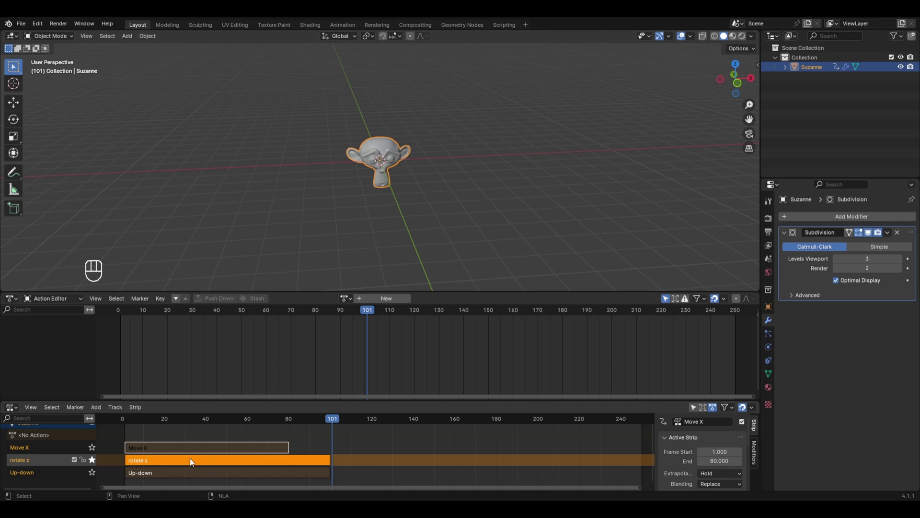
click(174, 449)
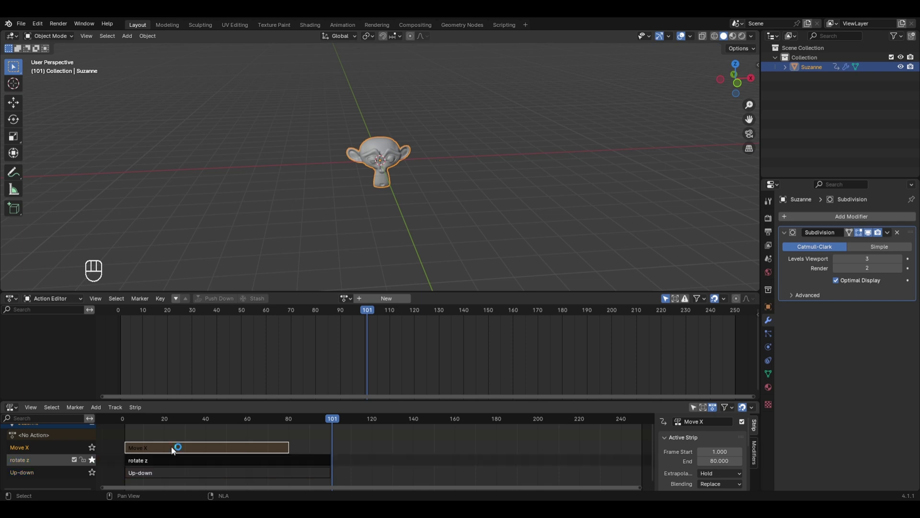
drag(173, 449, 388, 453)
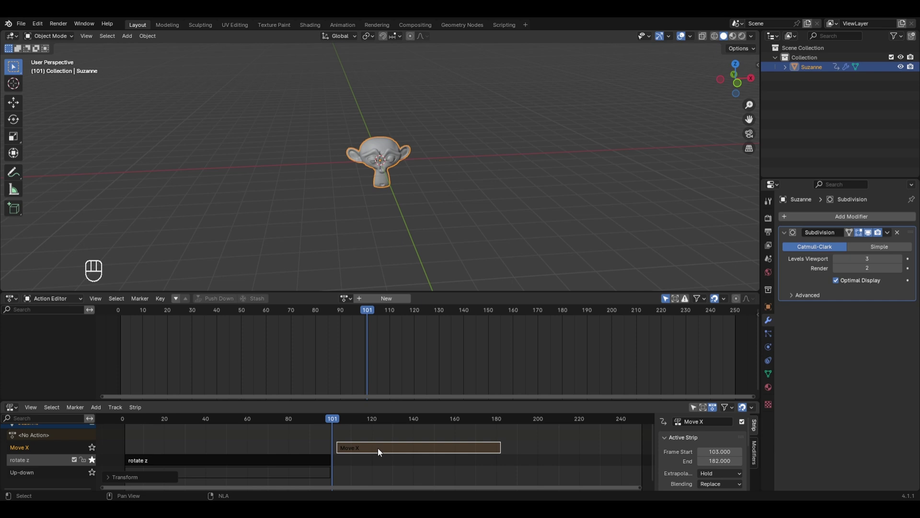
drag(378, 447, 376, 459)
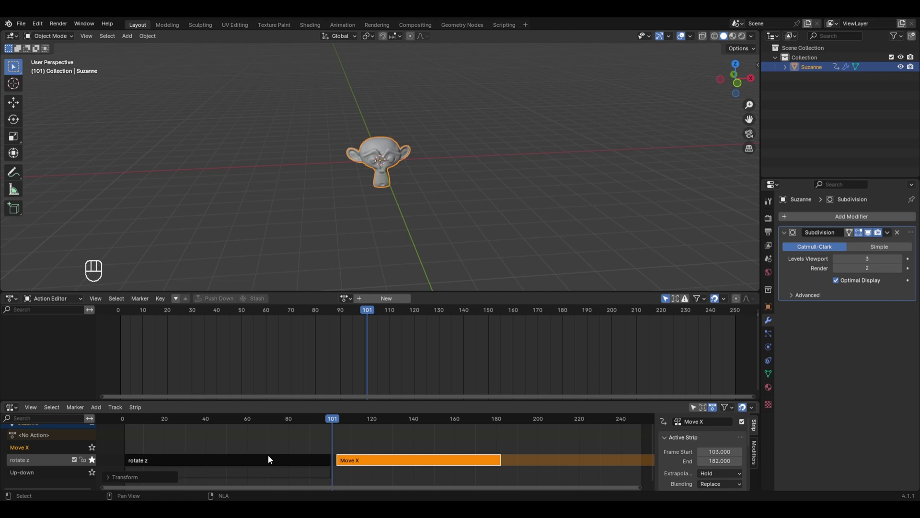
click(123, 420)
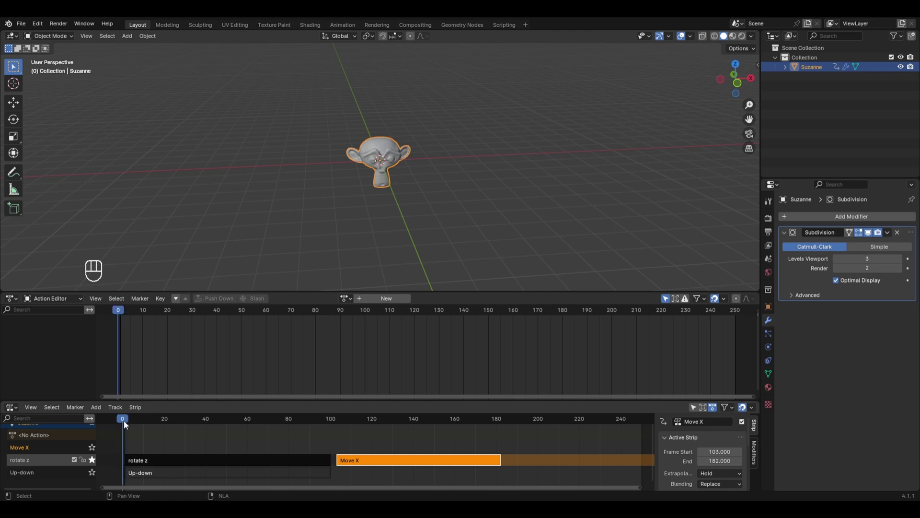
- Play the animation and stop at frame 184 to see rotation followed by the X slide
key(space)
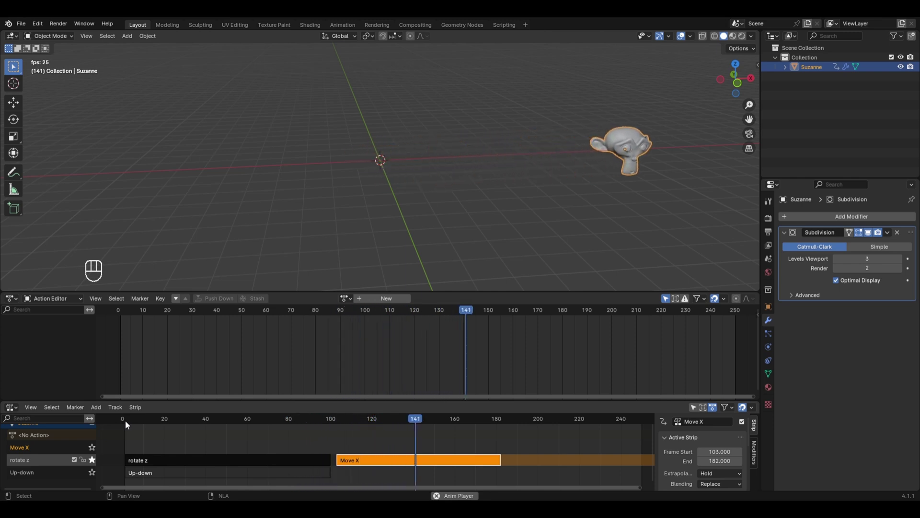
key(space)
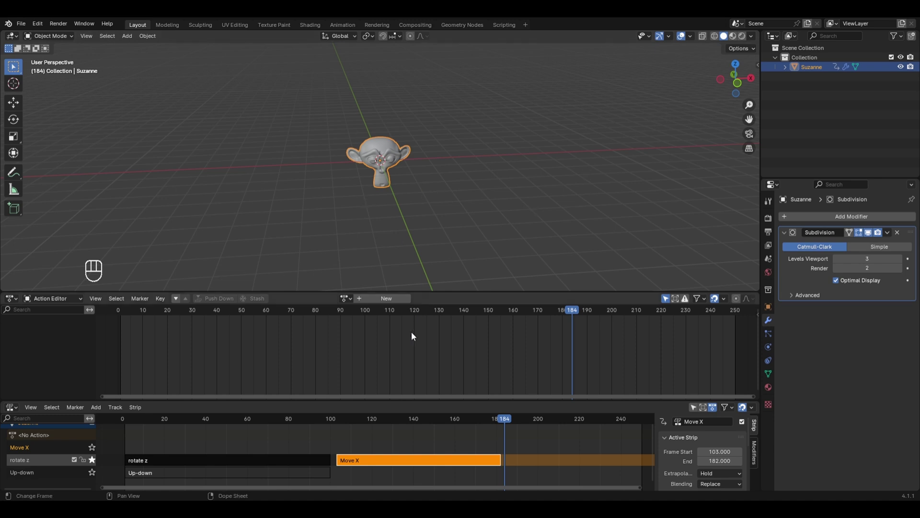
- Grab the Move X strip back onto its own top track at frames 1–80
click(379, 463)
key(g)
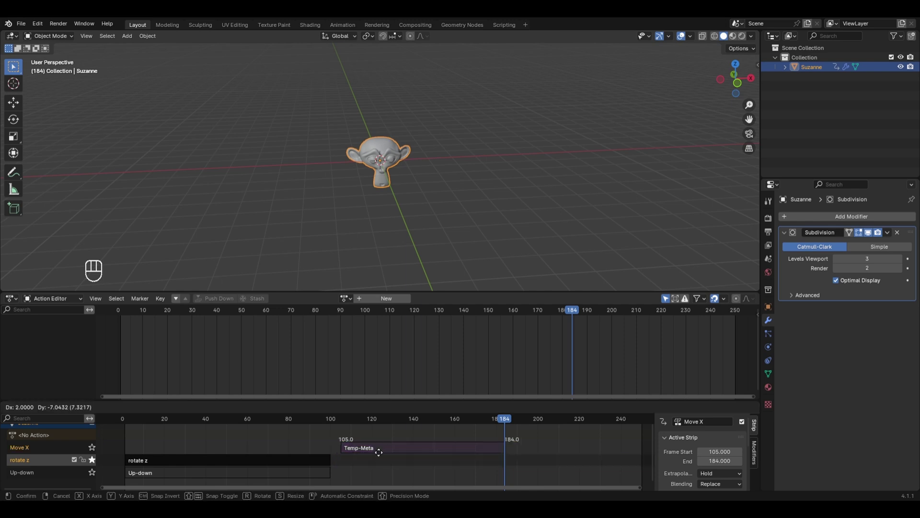
click(164, 452)
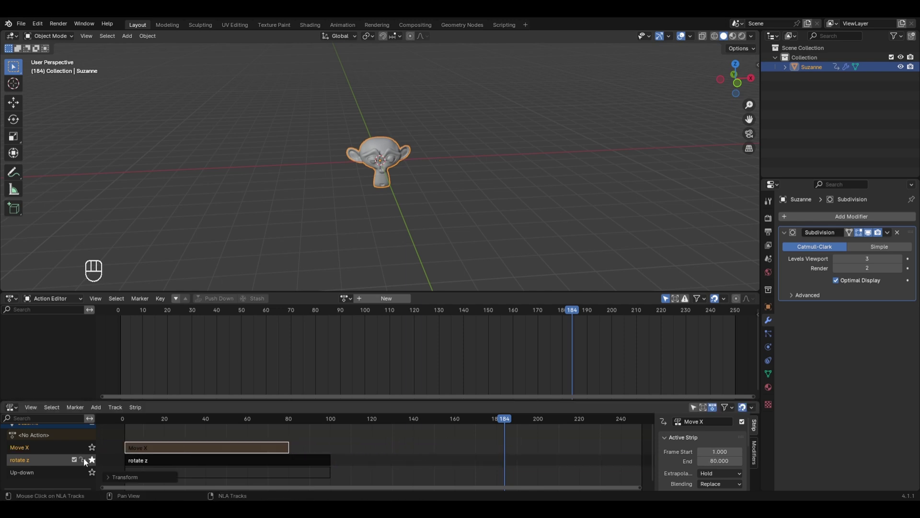
click(48, 447)
scroll(286, 436, down, 1)
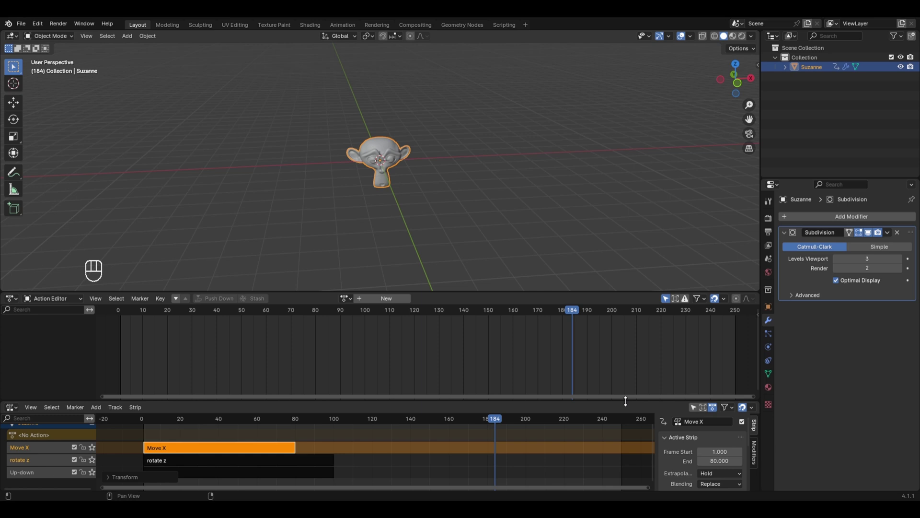
- Drag the NLA editor taller and toggle the N sidebar off and back on
drag(625, 401, 630, 328)
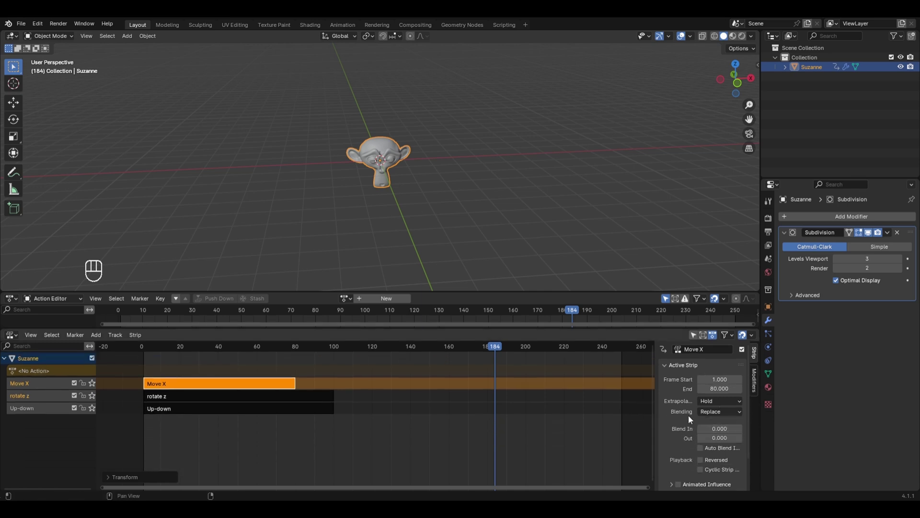
key(n)
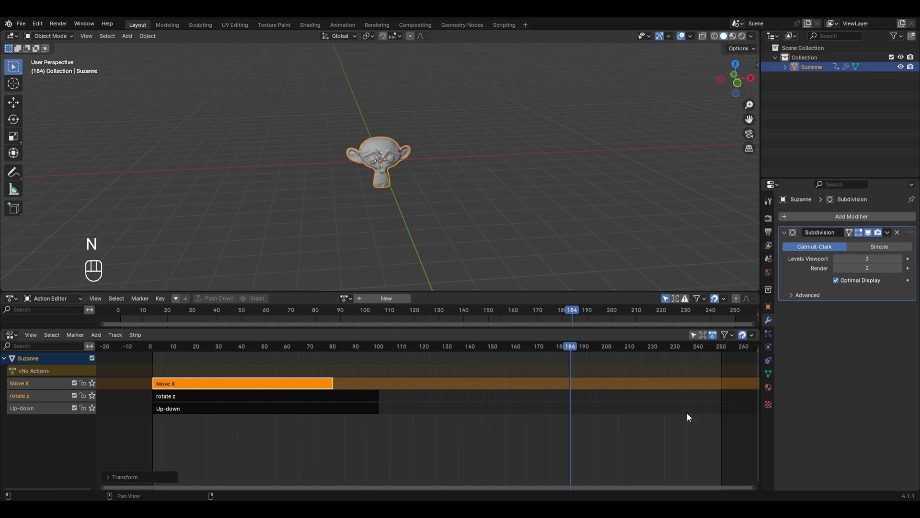
key(n)
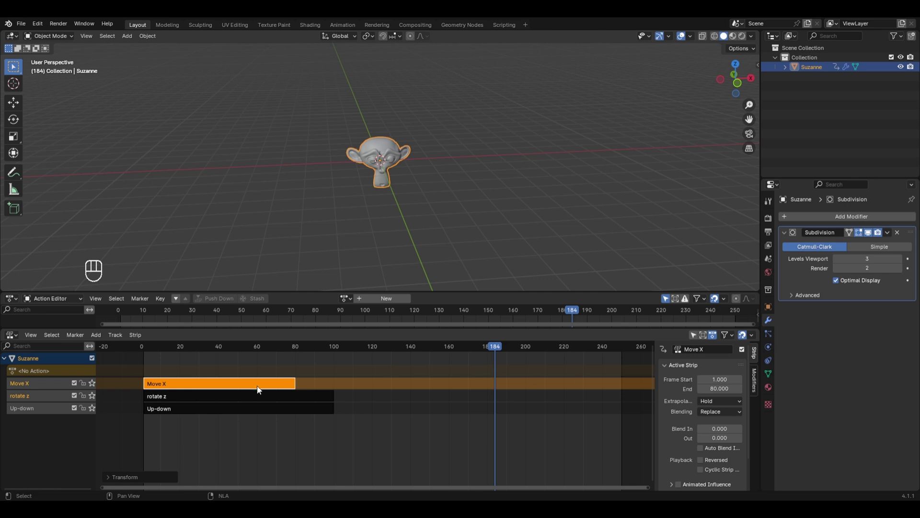
- Try Combine blending on the Move X strip, then set it to Add and scrub to frame 101
click(708, 412)
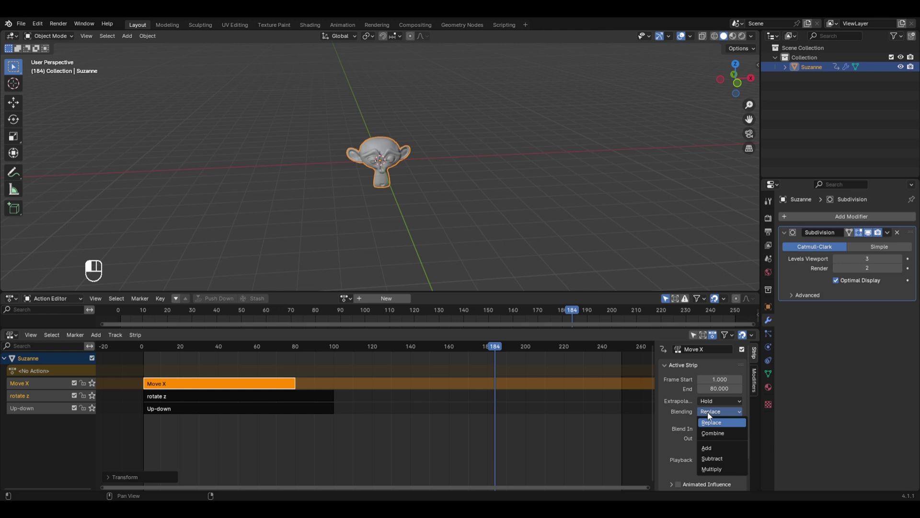
click(704, 432)
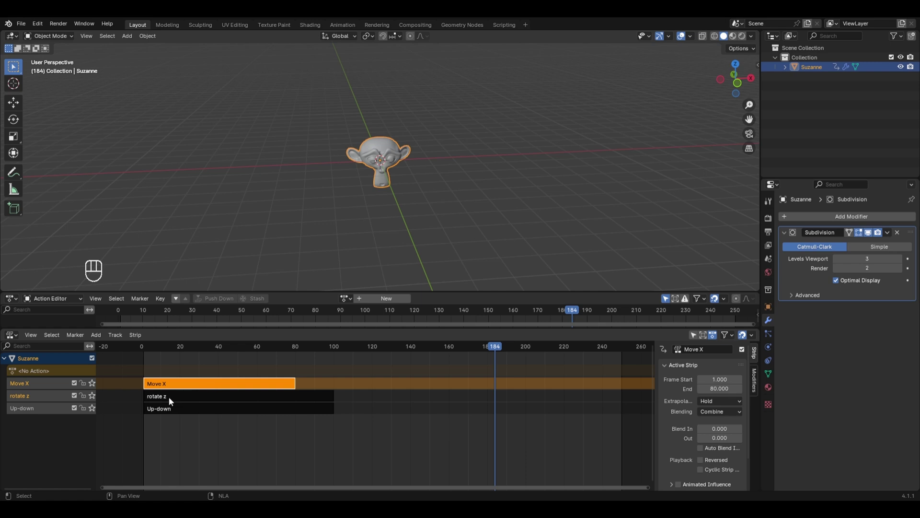
click(144, 347)
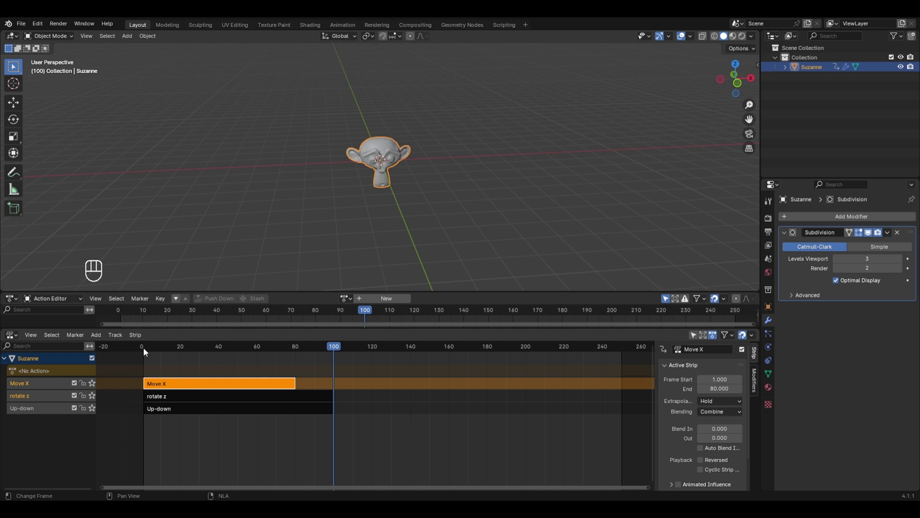
click(716, 411)
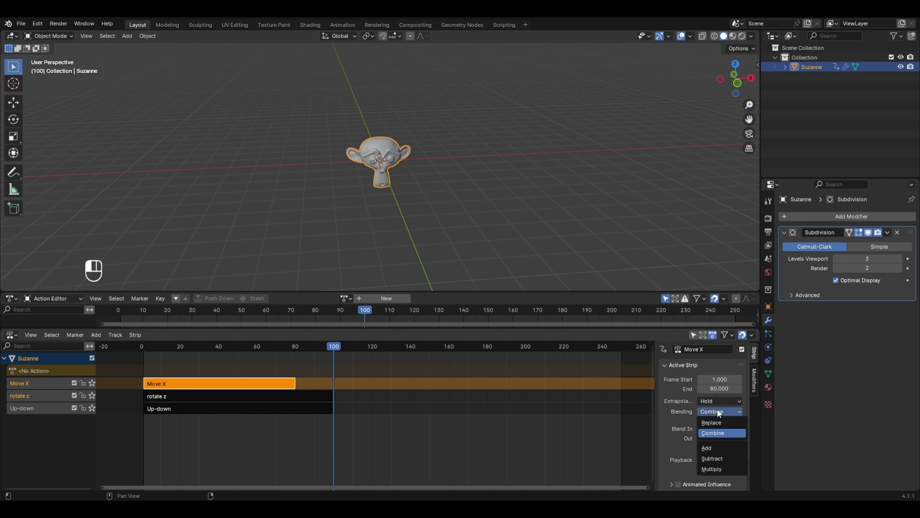
click(714, 446)
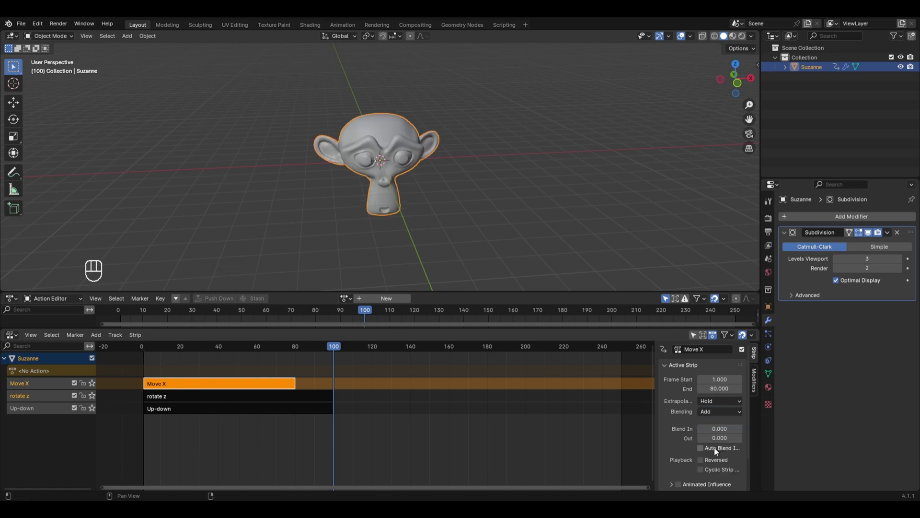
drag(335, 376, 336, 358)
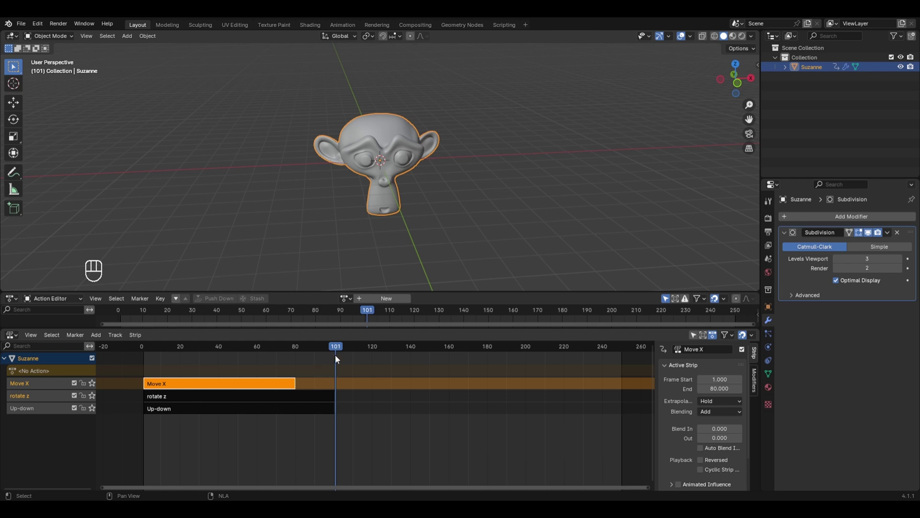
- Play the animation from the first frame with Move X layered in, stopping at frame 102
click(143, 347)
key(space)
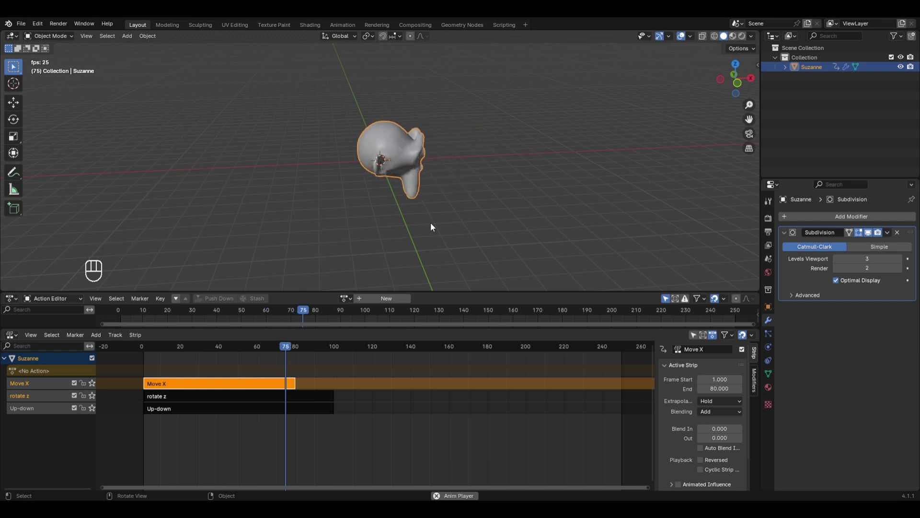
key(space)
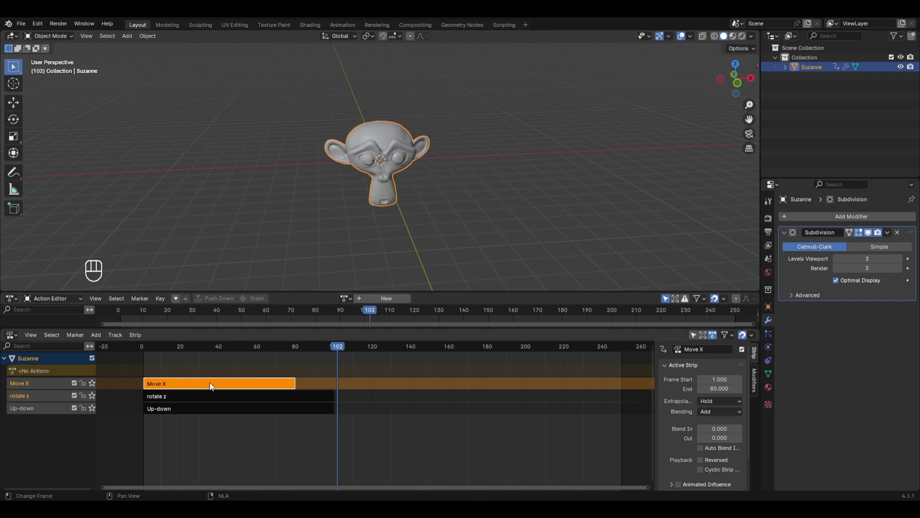
- Set the rotate z strip's blending mode to Combine
click(303, 397)
click(714, 411)
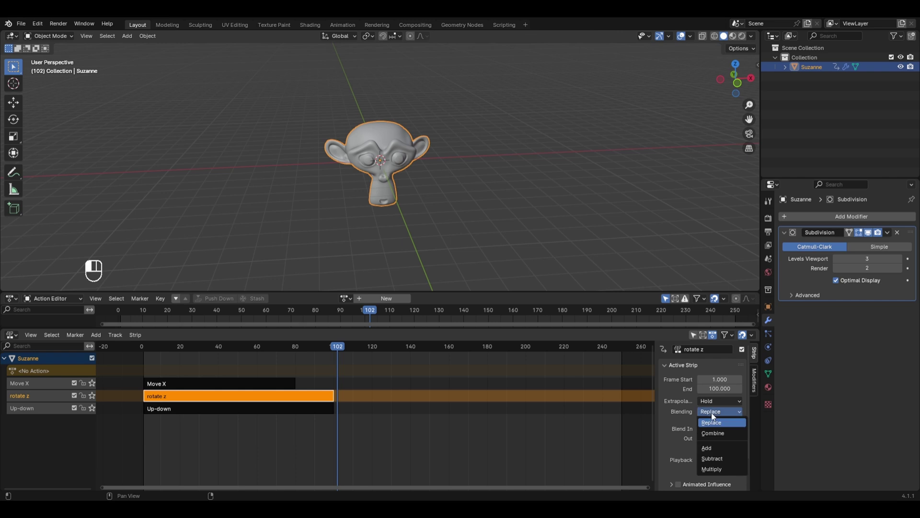
click(712, 431)
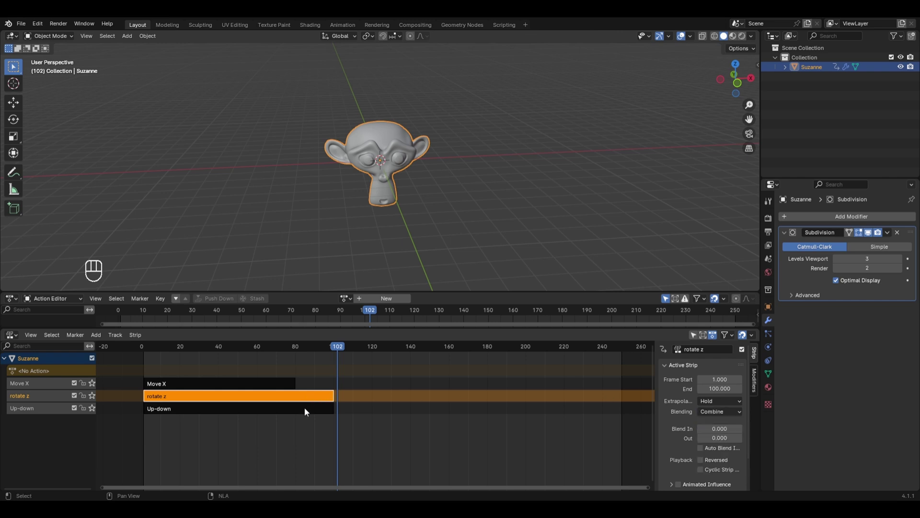
- Replay the layered animation from the start to frame 98, then select the Up-down strip
click(143, 347)
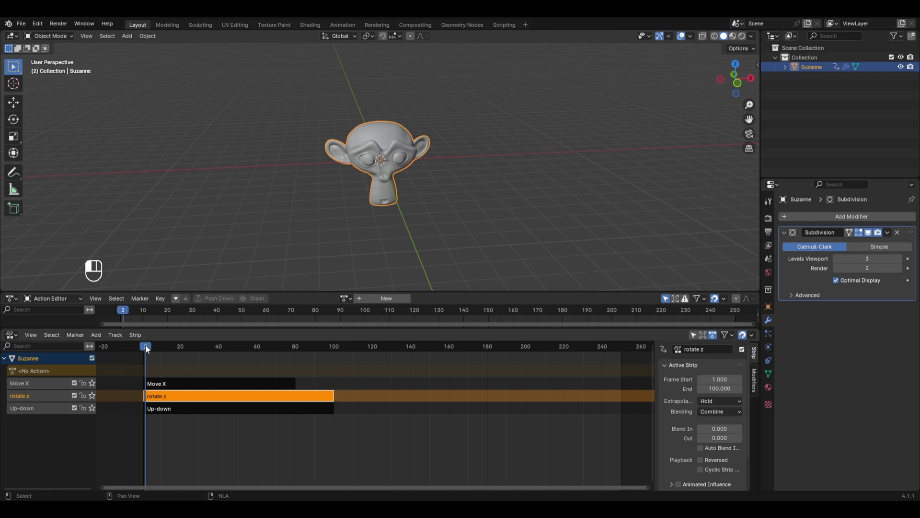
key(space)
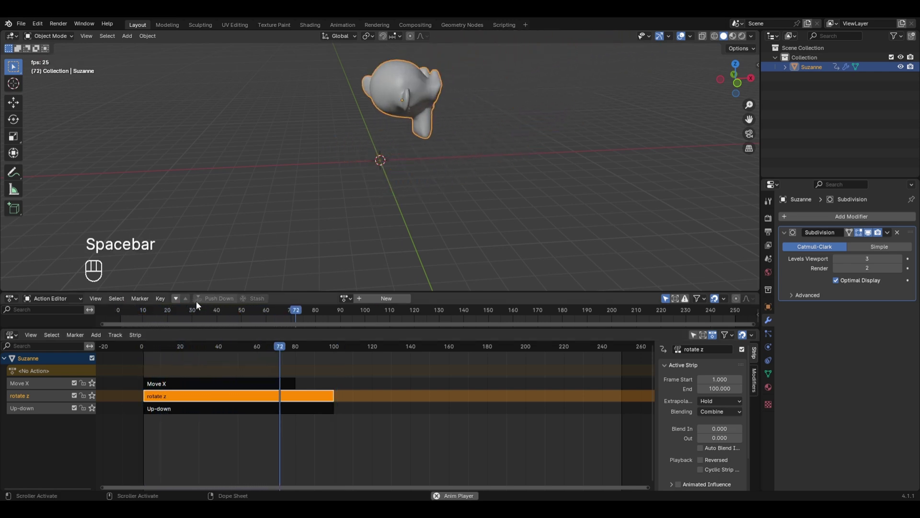
key(space)
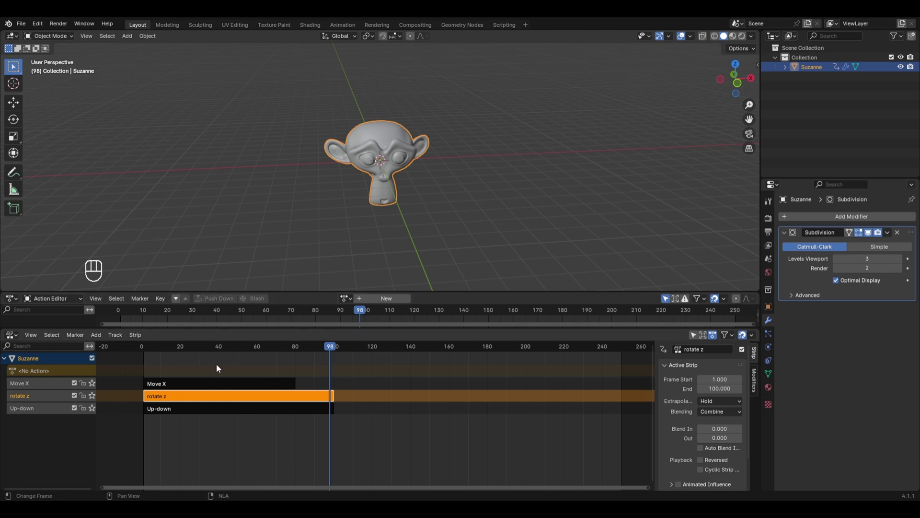
click(288, 409)
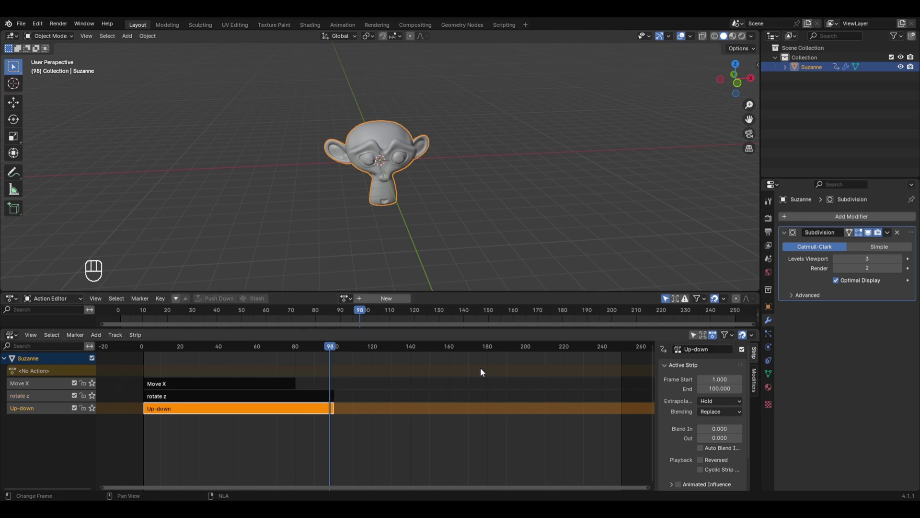